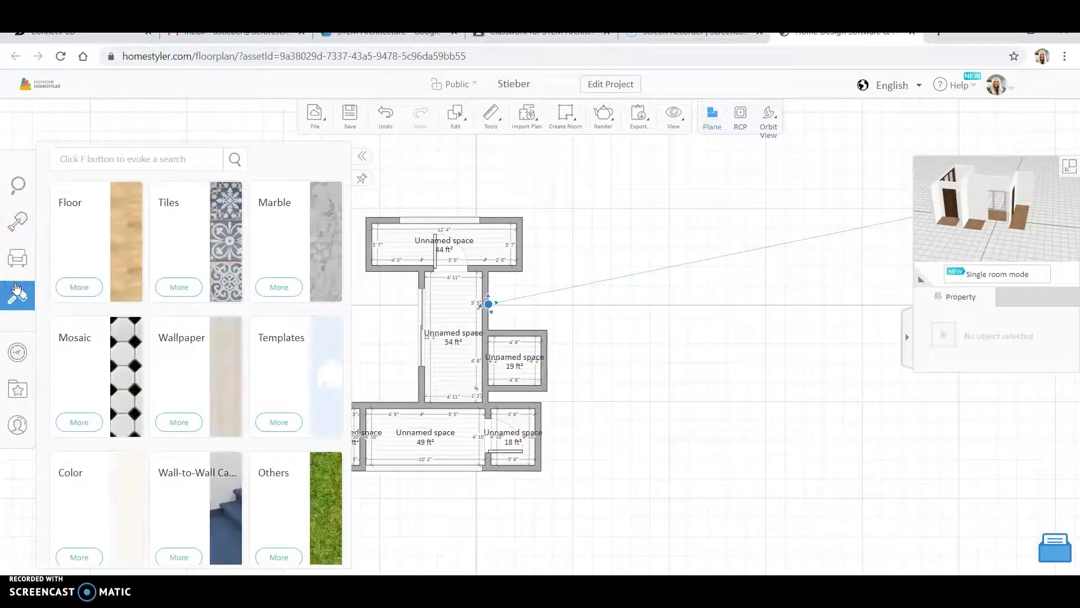
# Apply the gray-brown wood plank flooring from the Floor materials to the 44 ft² space
pyautogui.click(113, 243)
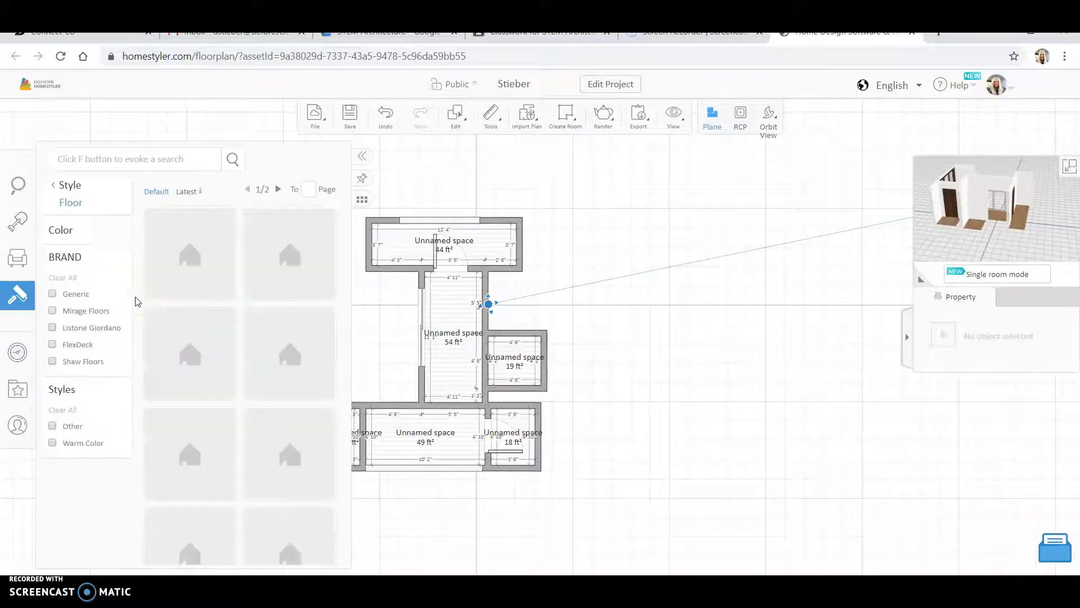
pyautogui.click(482, 254)
pyautogui.click(462, 252)
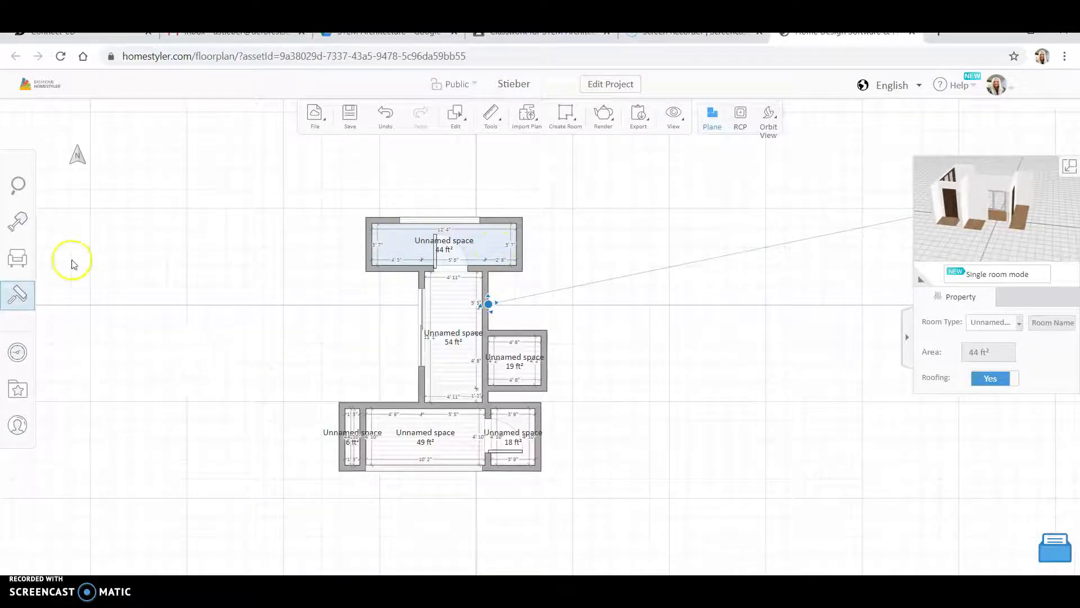
pyautogui.click(22, 293)
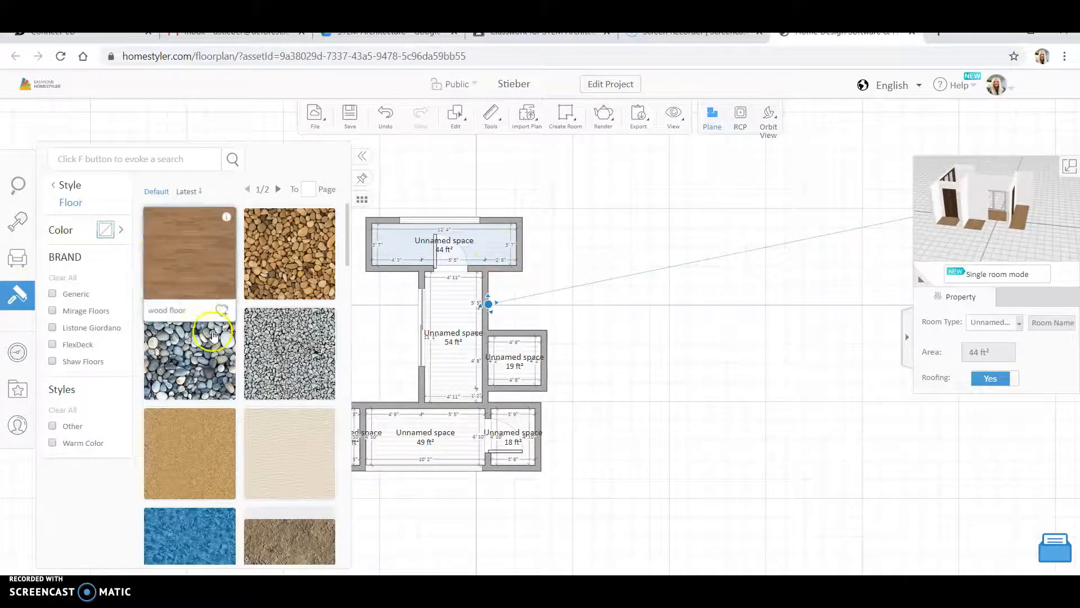
pyautogui.scroll(-10, 214, 321)
pyautogui.scroll(-5, 213, 337)
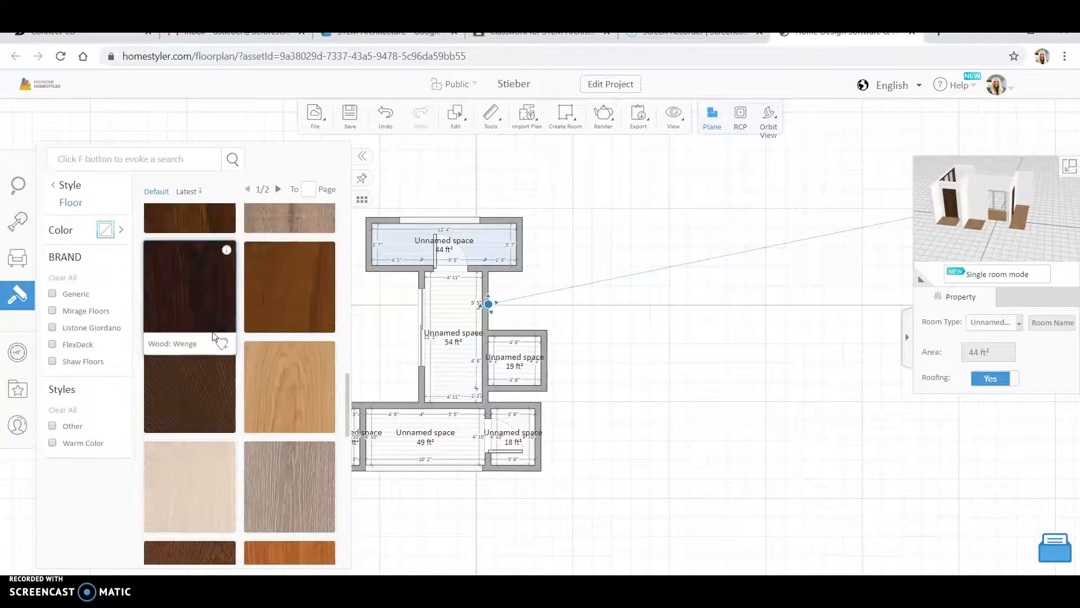
pyautogui.scroll(-5, 223, 332)
pyautogui.moveTo(222, 337)
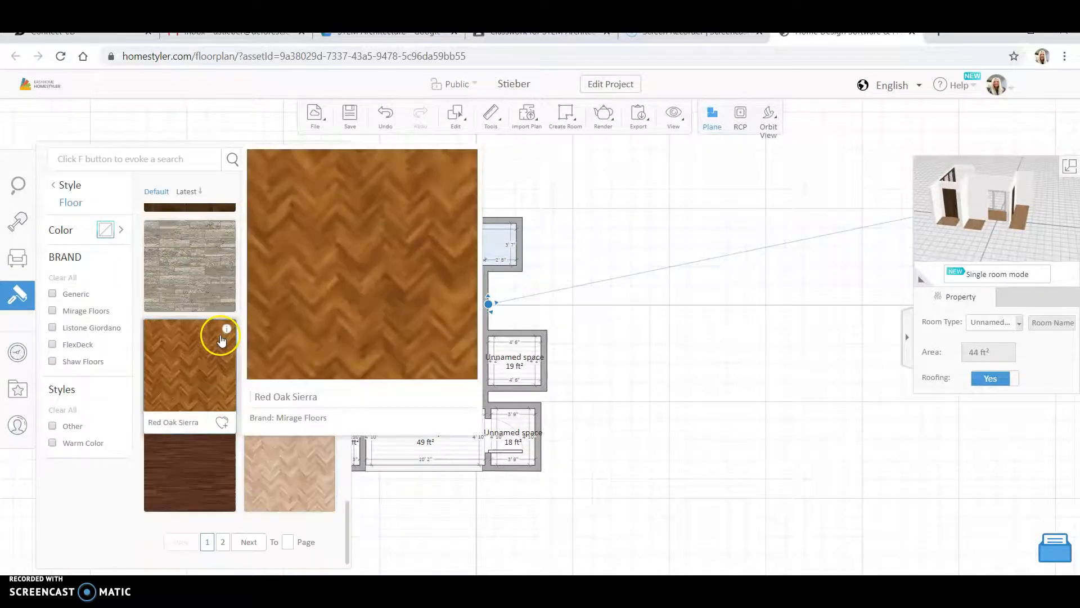
pyautogui.click(180, 259)
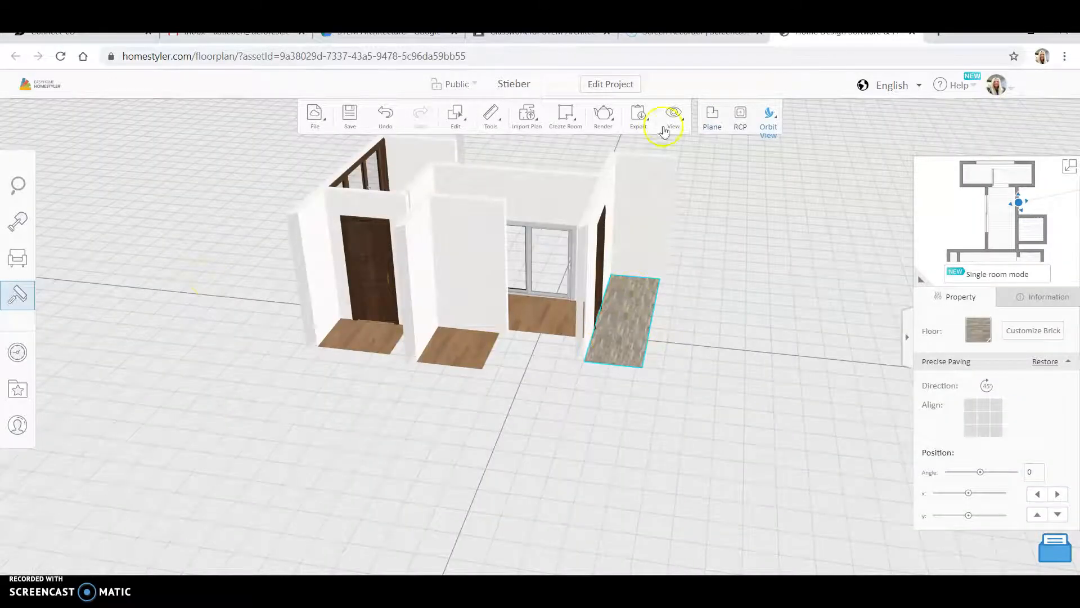
# Apply the Red Oak Montana flooring to the 54 ft² space in the middle of the floor plan
pyautogui.click(710, 118)
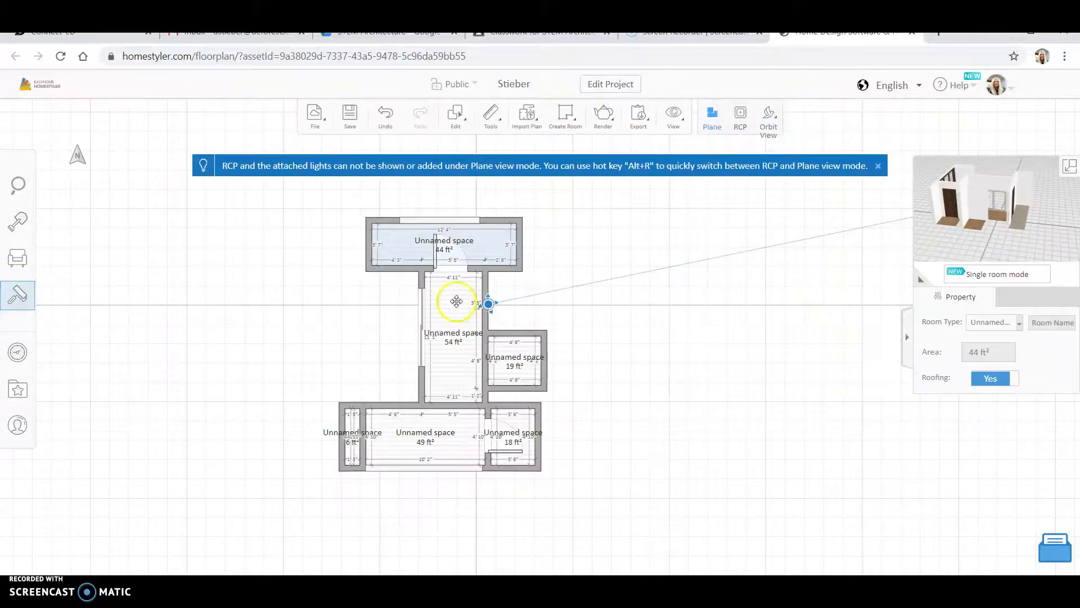
pyautogui.click(457, 344)
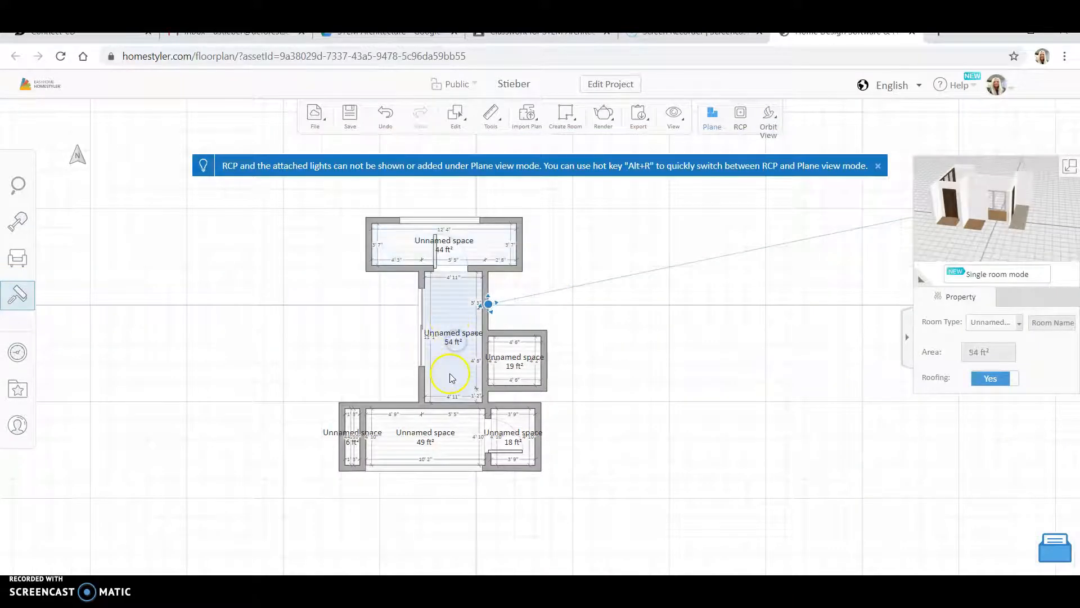
pyautogui.click(10, 301)
pyautogui.click(79, 286)
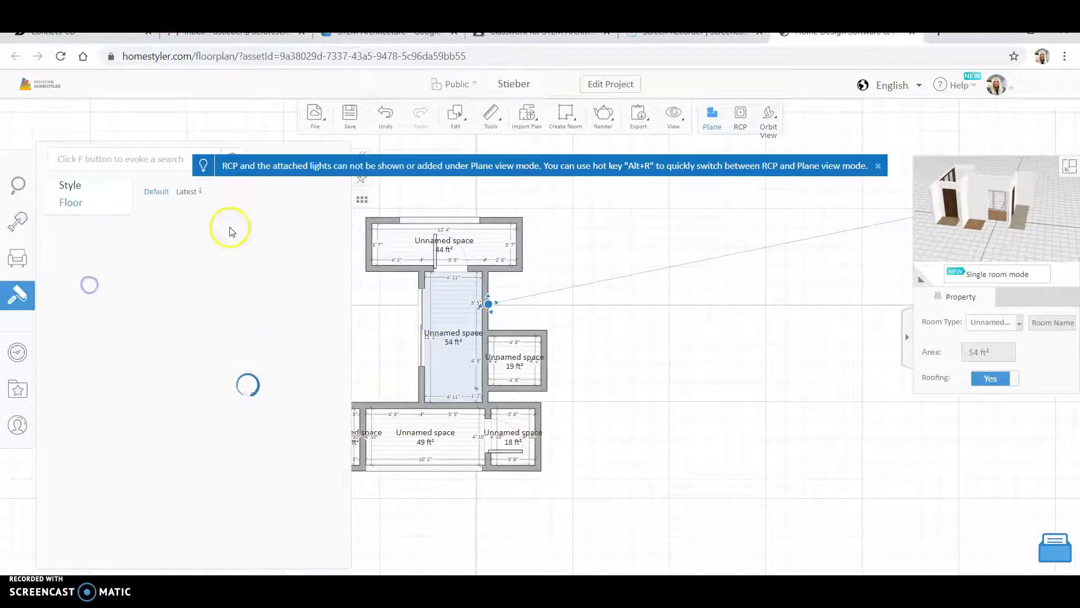
pyautogui.scroll(-10, 224, 405)
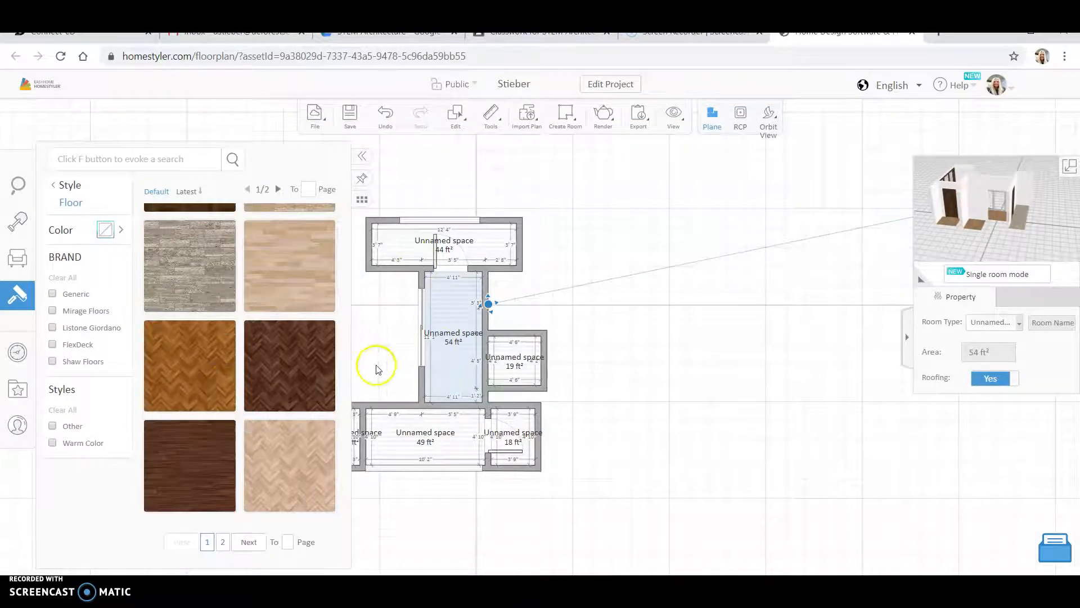
pyautogui.moveTo(215, 337)
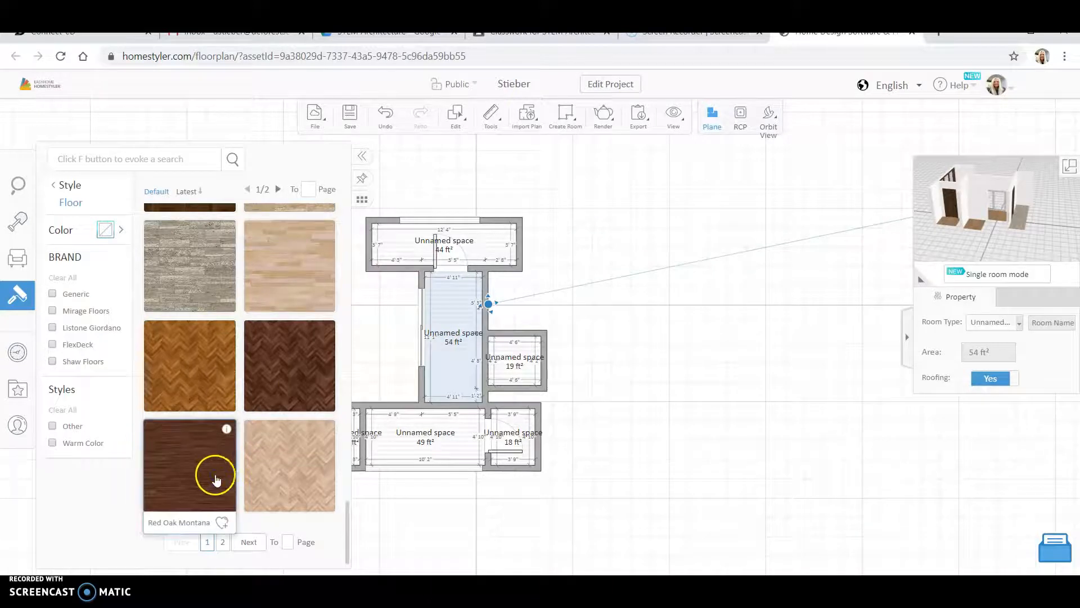
pyautogui.click(216, 475)
pyautogui.click(446, 323)
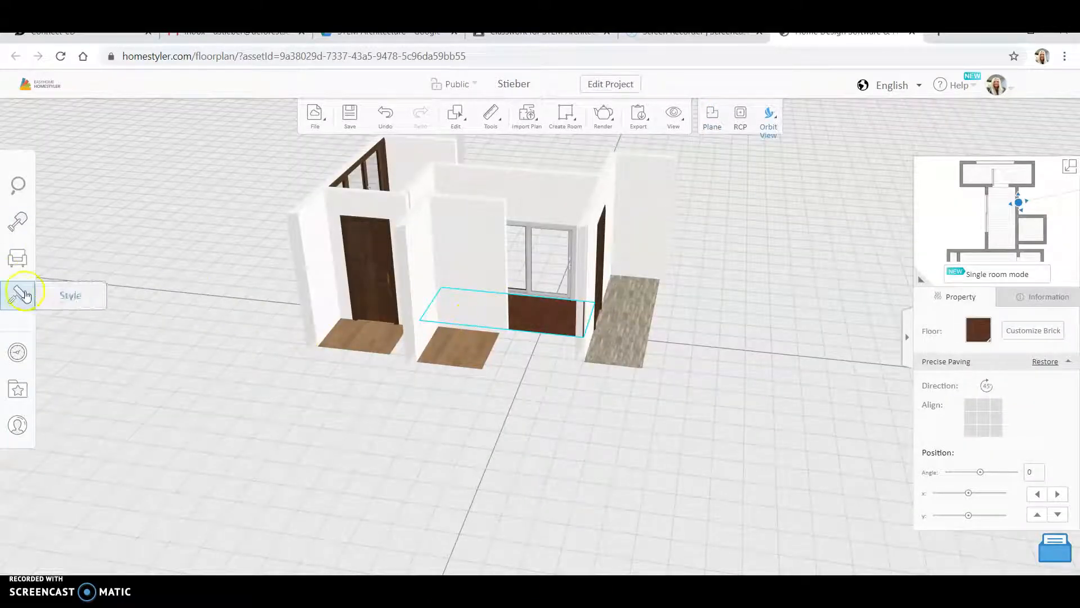
# Apply a black flooring from the Tiles materials to the 19 ft² space
pyautogui.click(723, 118)
pyautogui.click(370, 329)
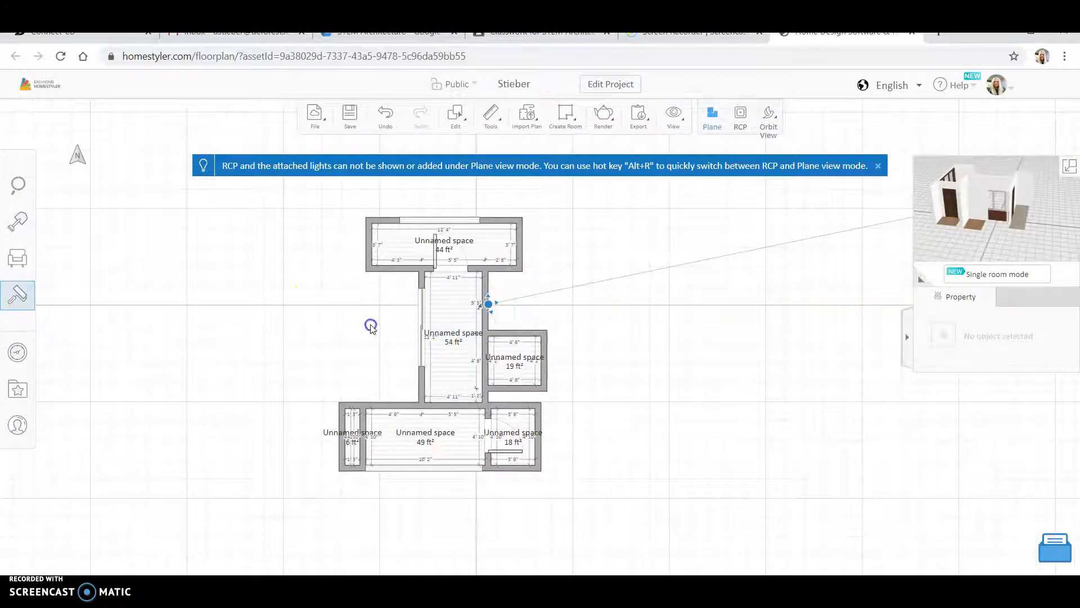
pyautogui.moveTo(570, 119)
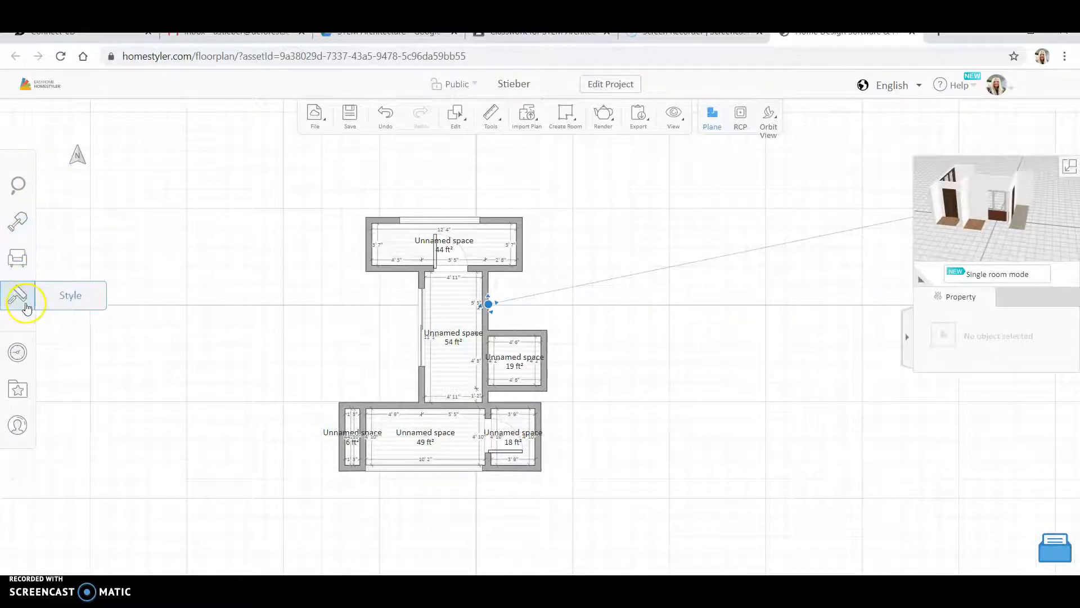
pyautogui.click(17, 258)
pyautogui.click(17, 294)
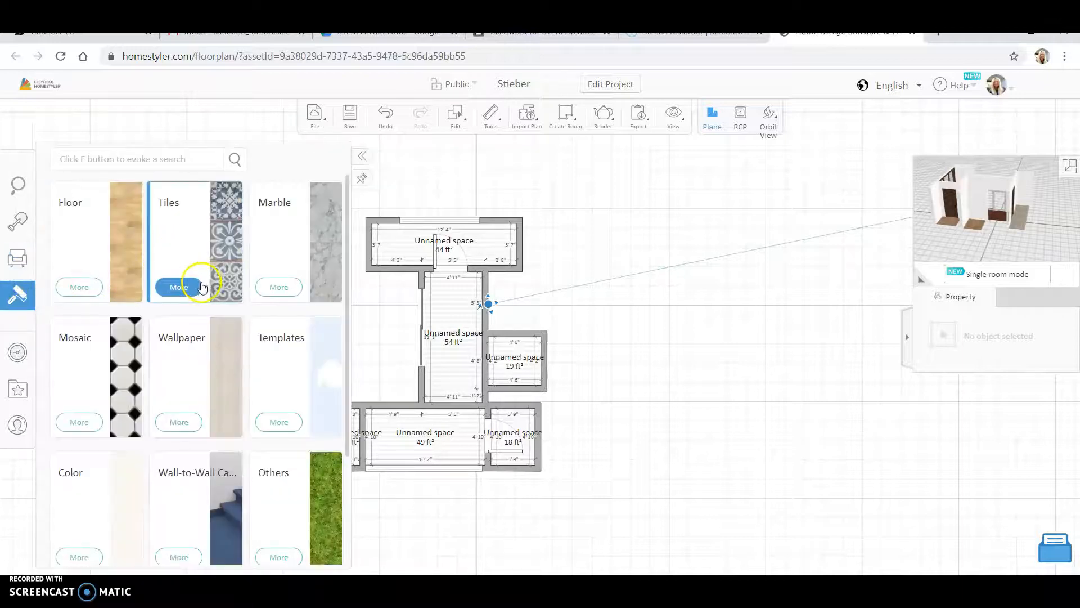
pyautogui.click(201, 287)
pyautogui.click(313, 366)
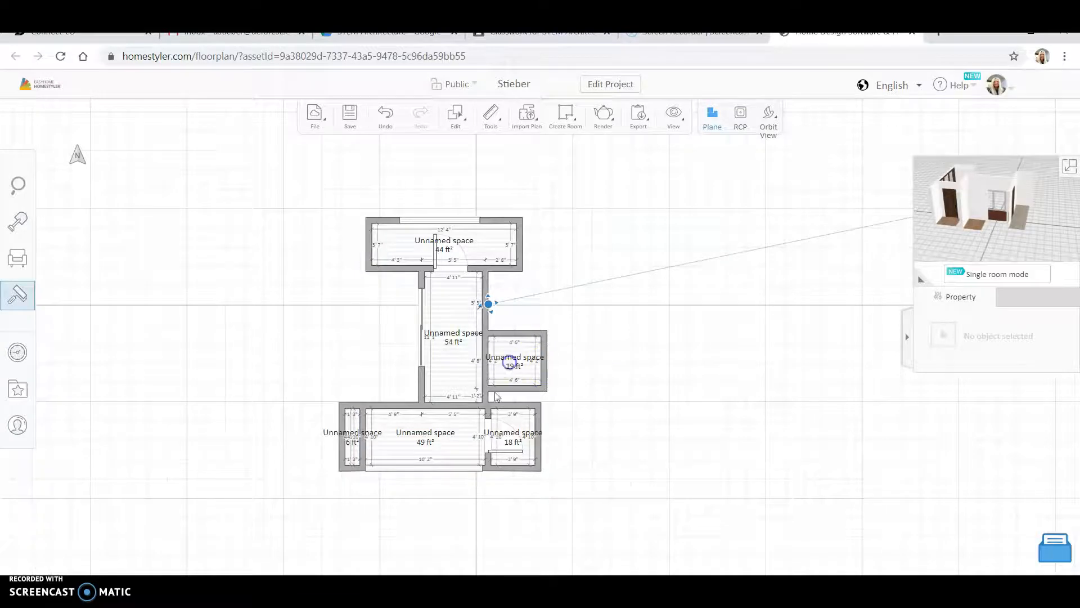
pyautogui.click(510, 363)
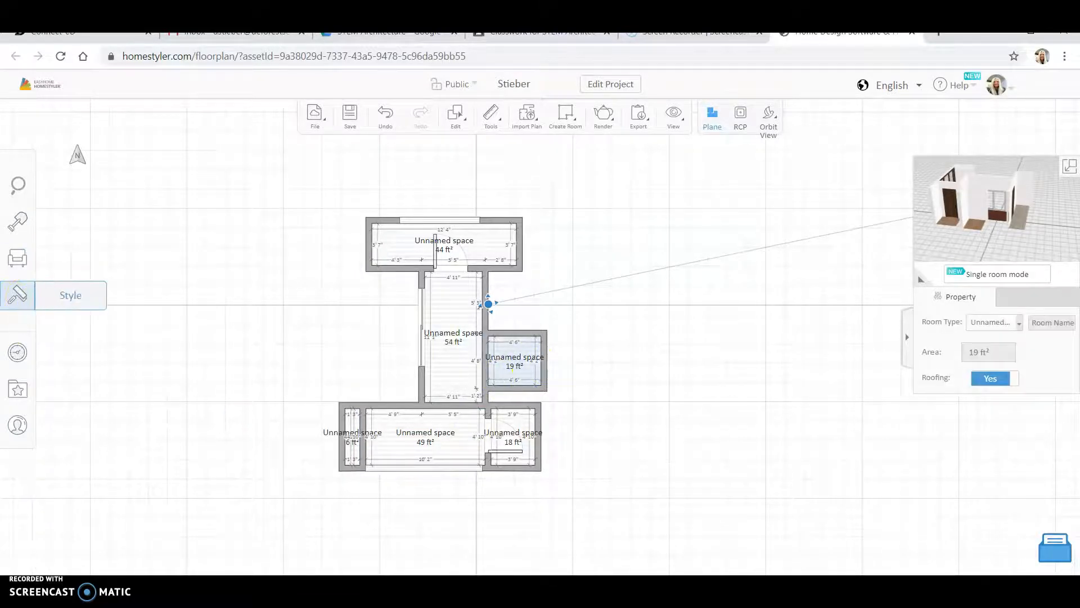
pyautogui.click(17, 295)
pyautogui.scroll(-2, 277, 319)
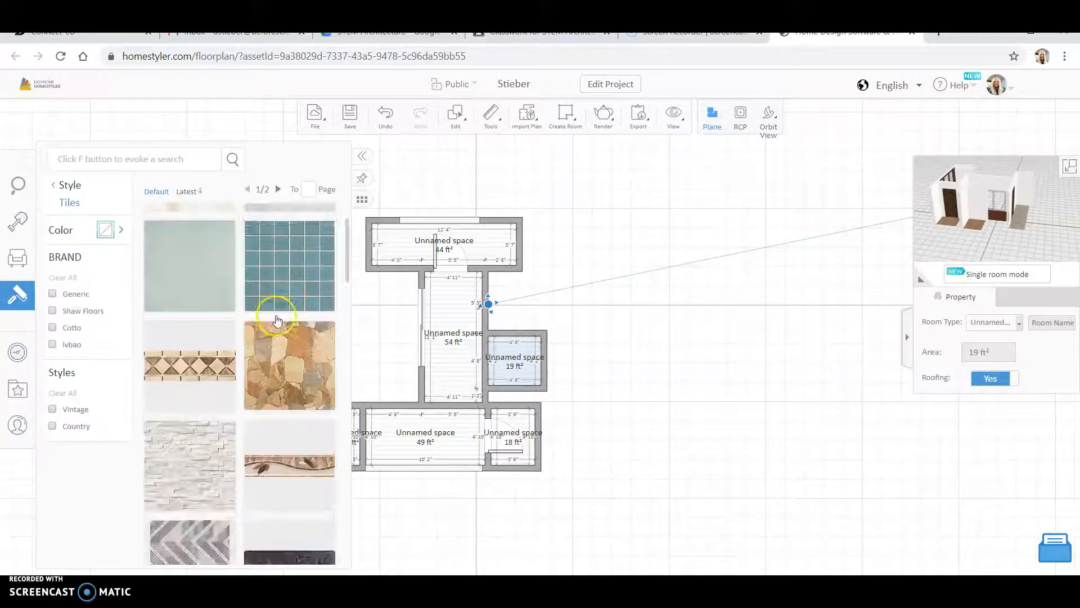
pyautogui.scroll(-3, 277, 320)
pyautogui.click(208, 421)
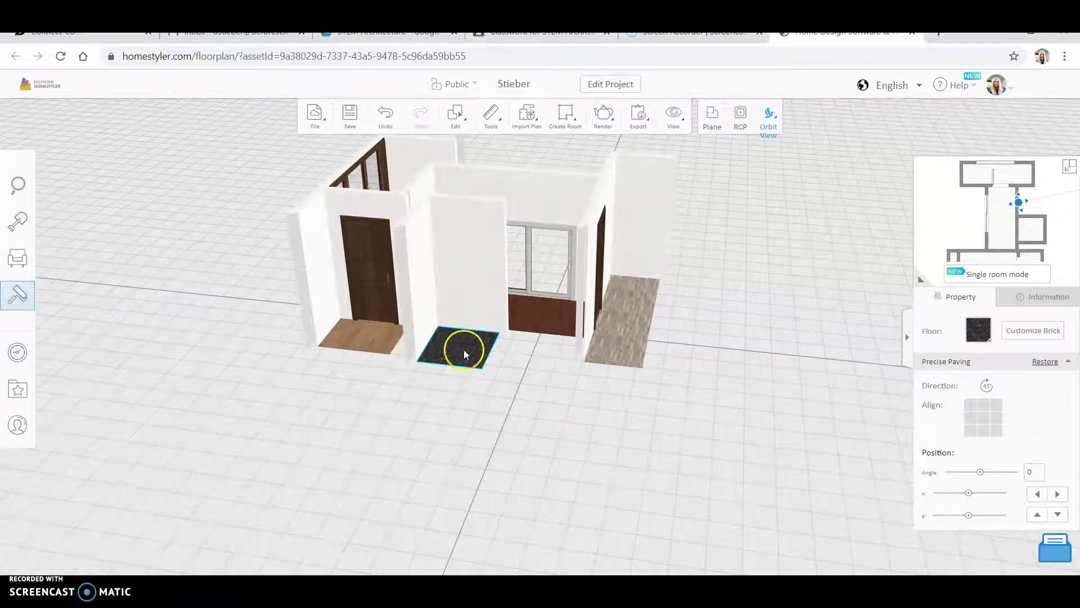
# Try applying the pink flamingo wallpaper to the 19 ft² space, and undo that material change
pyautogui.moveTo(766, 124)
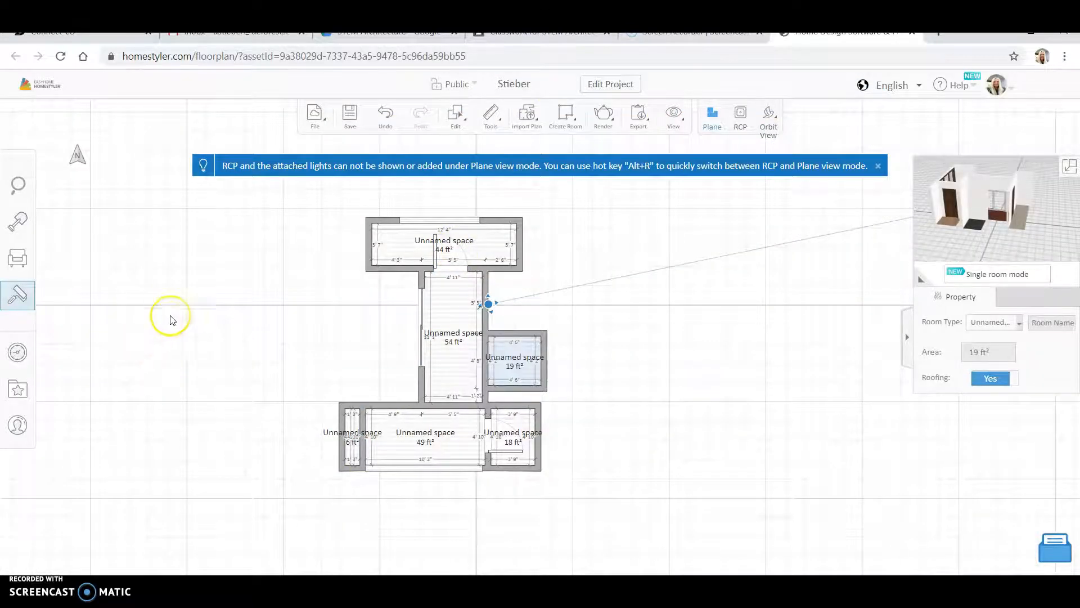
pyautogui.moveTo(489, 303)
pyautogui.mouseDown()
pyautogui.moveTo(390, 356)
pyautogui.moveTo(370, 448)
pyautogui.moveTo(387, 489)
pyautogui.mouseUp()
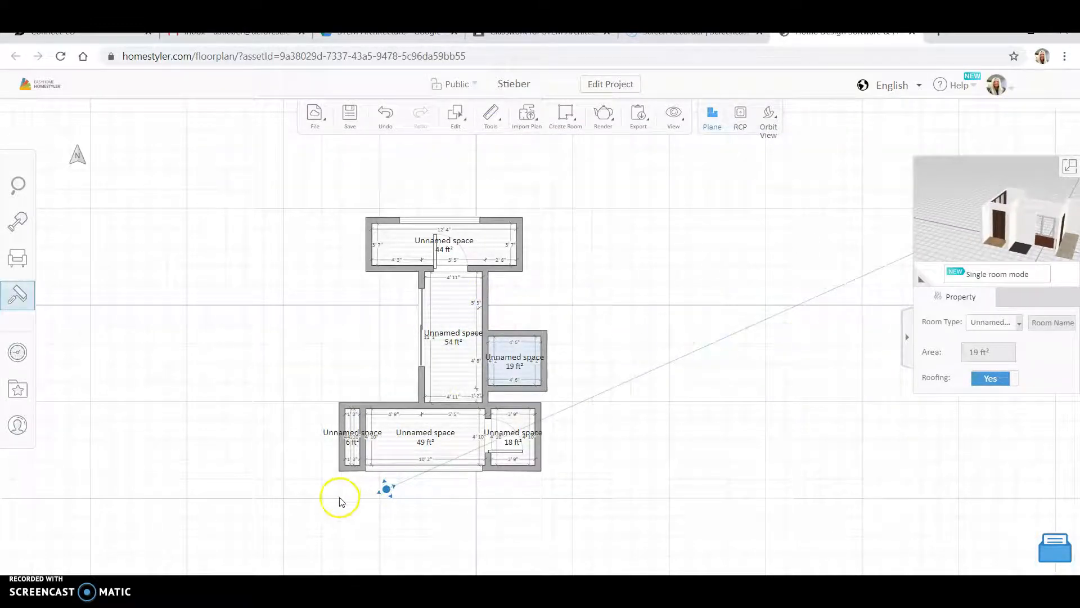
pyautogui.click(17, 295)
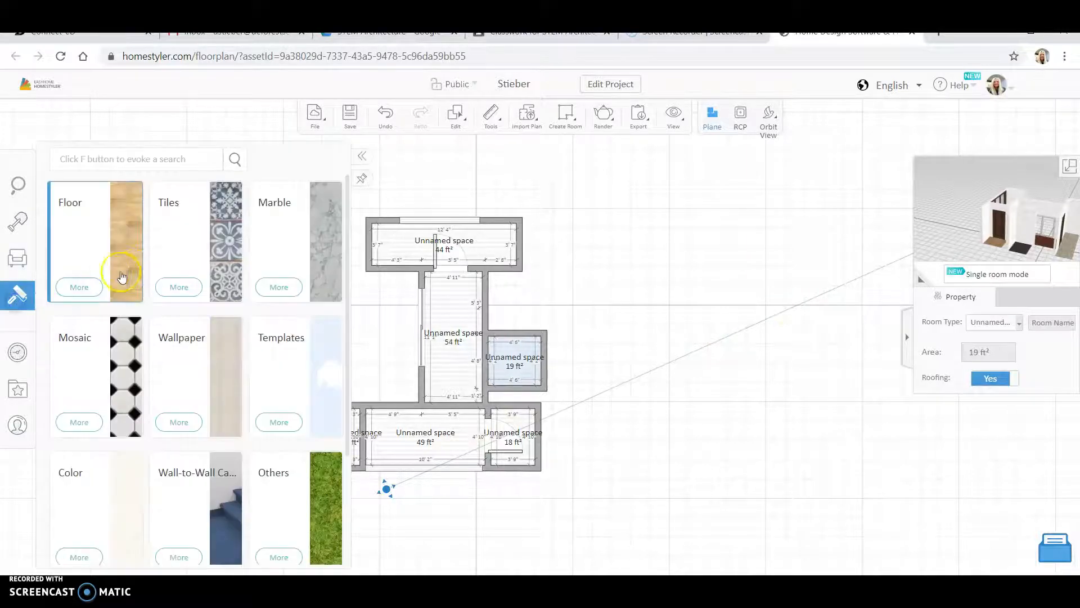
pyautogui.click(224, 357)
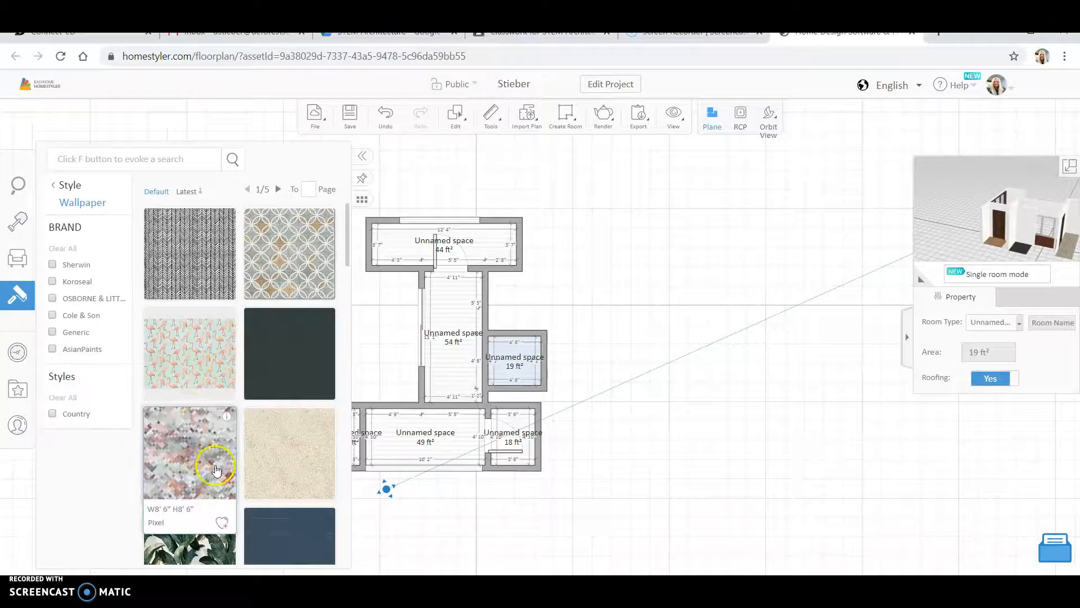
pyautogui.click(187, 345)
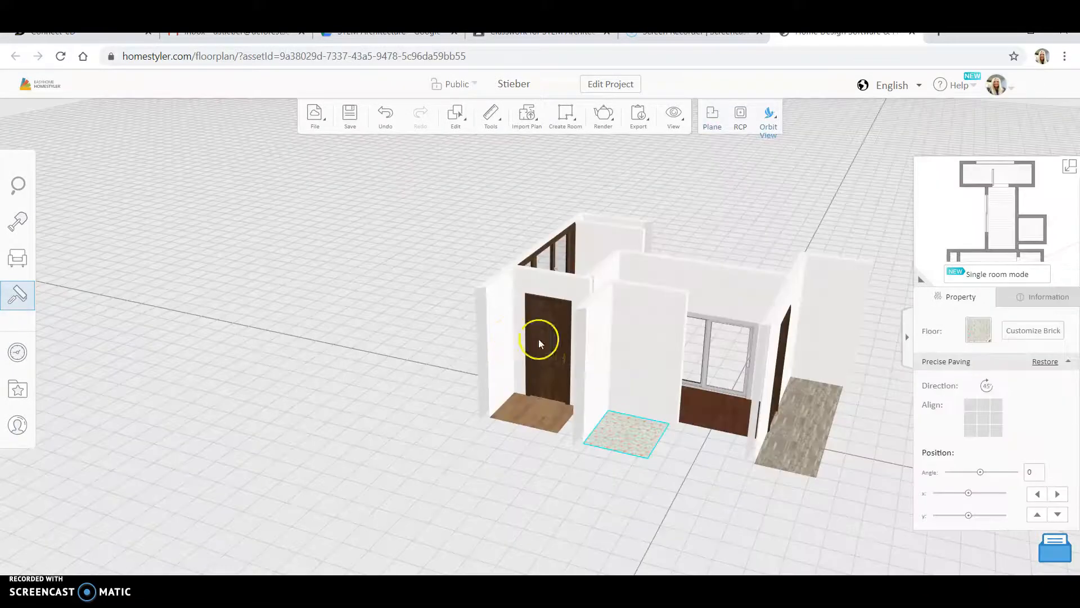
pyautogui.click(657, 342)
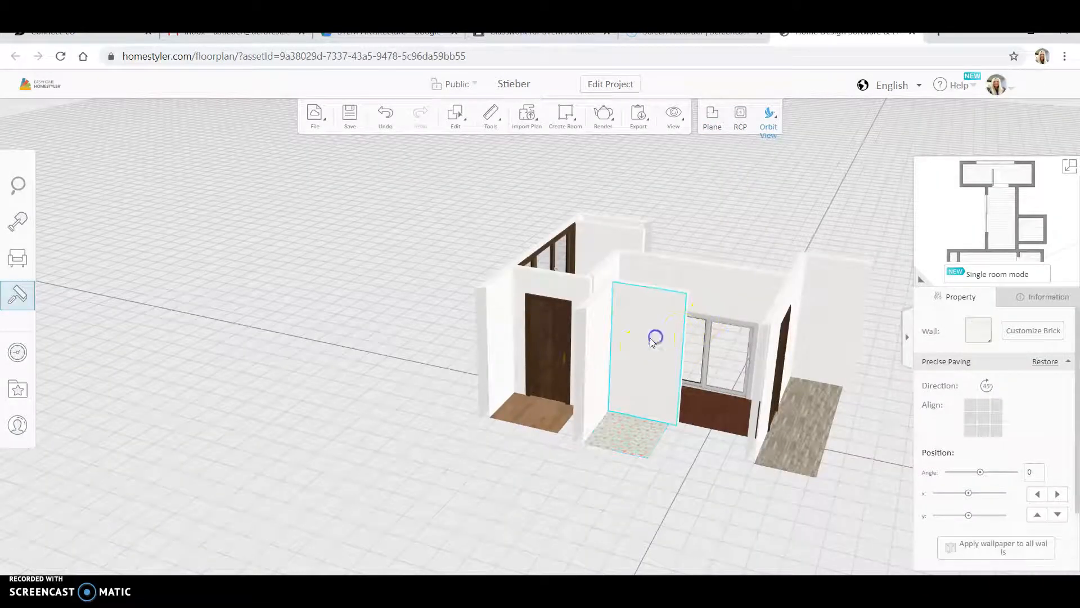
pyautogui.click(388, 117)
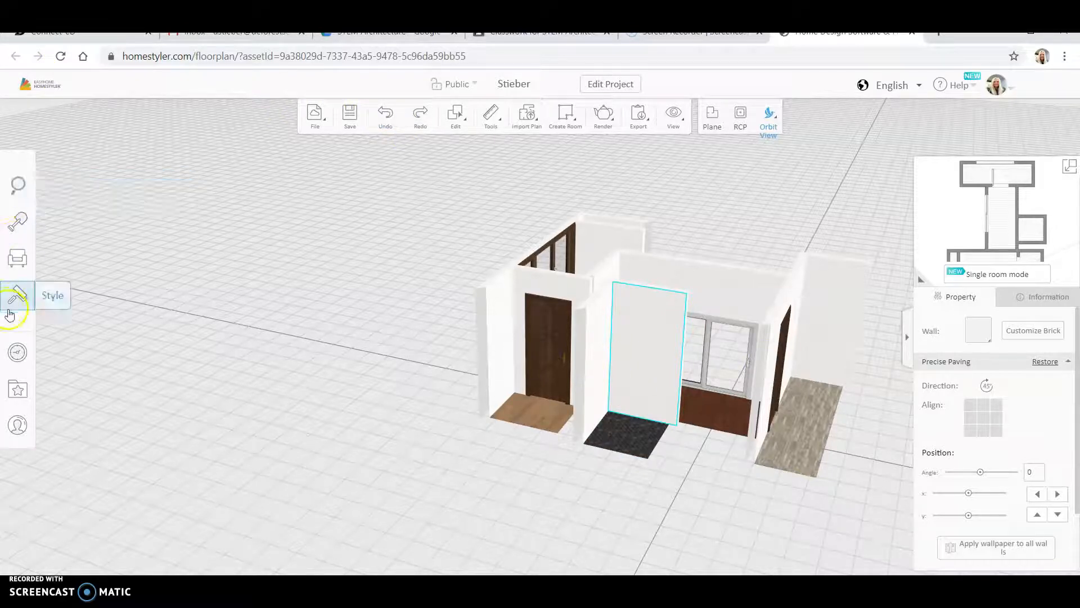
# Apply the pink flamingo wallpaper to the selected wall behind the black tiled floor
pyautogui.click(17, 295)
pyautogui.click(191, 375)
pyautogui.click(212, 366)
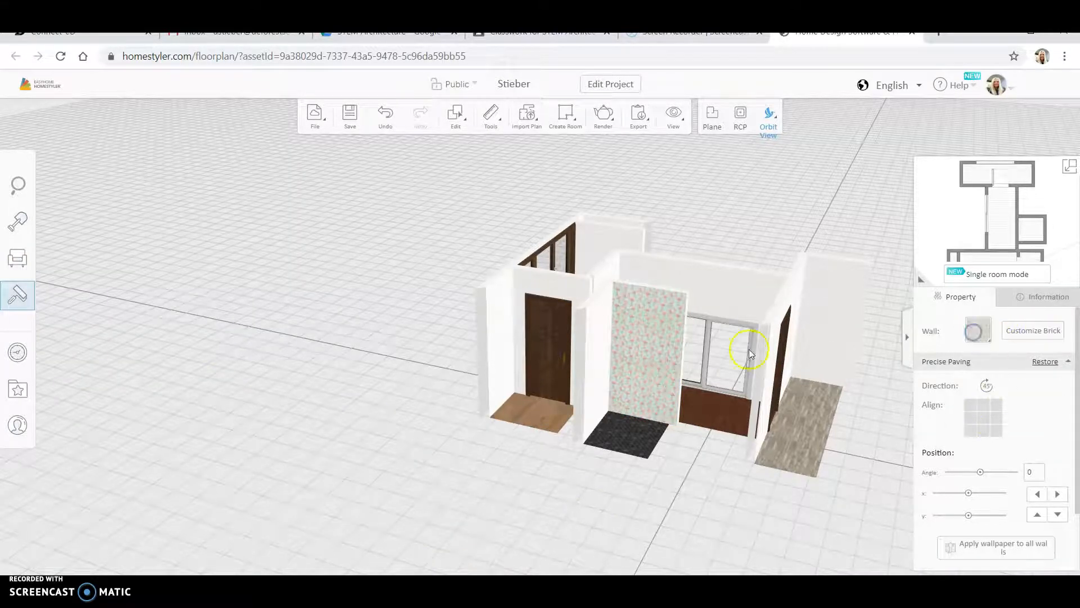
# Customize the brick paving of the 5' 0" wide wall beside the door with a centered start point, and finish customizing
pyautogui.click(600, 366)
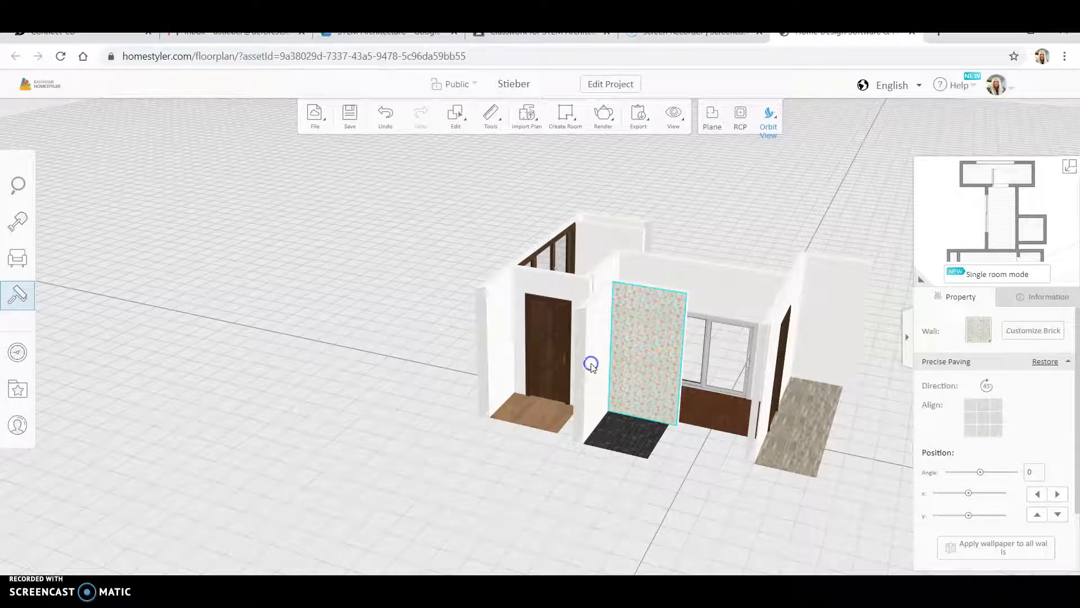
pyautogui.click(580, 311)
pyautogui.click(591, 333)
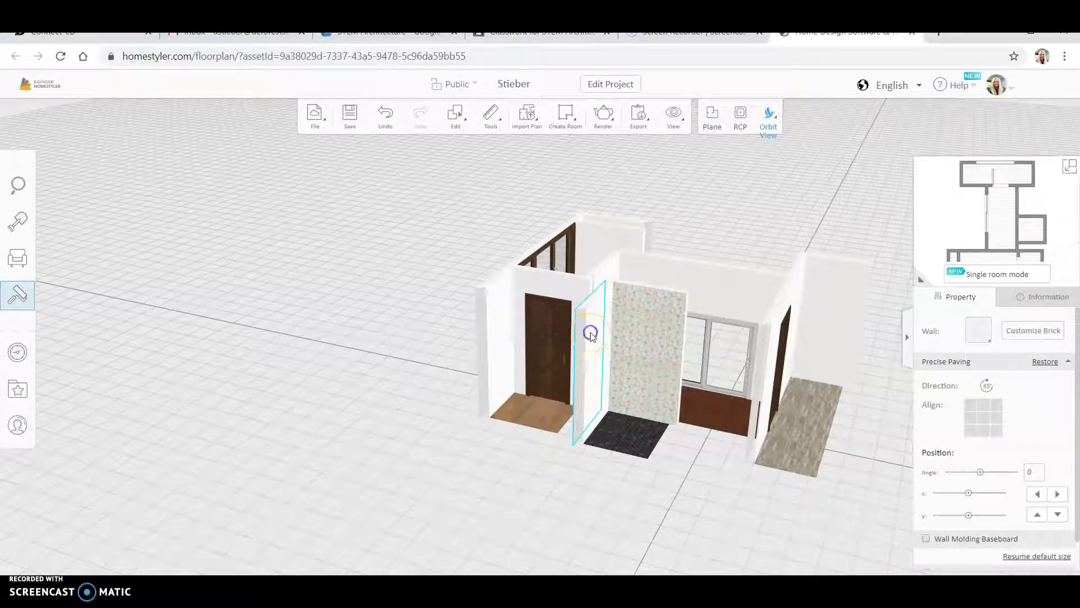
pyautogui.click(1035, 330)
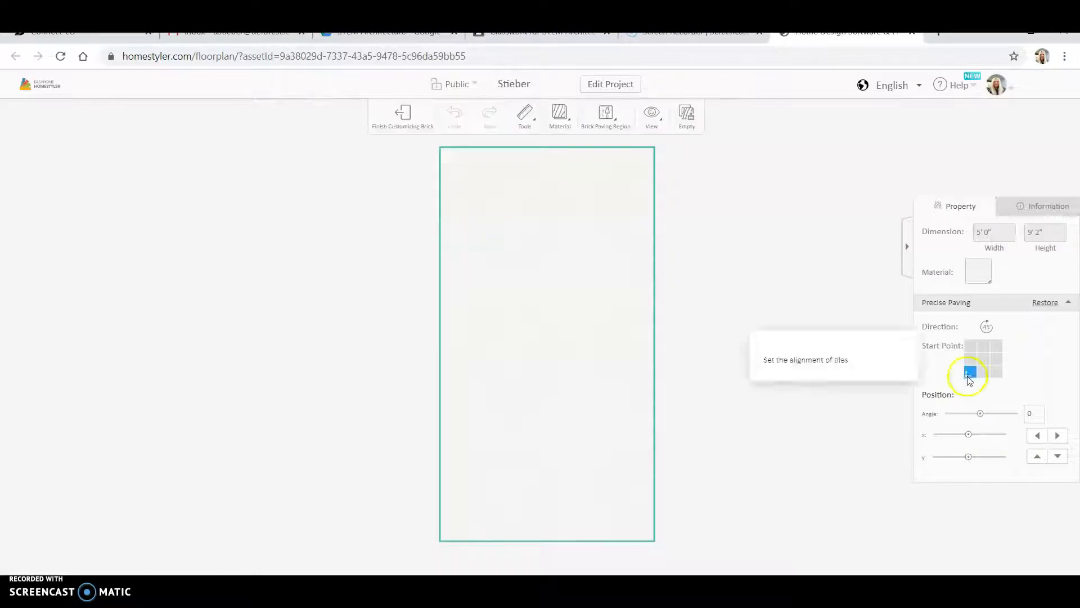
pyautogui.click(980, 360)
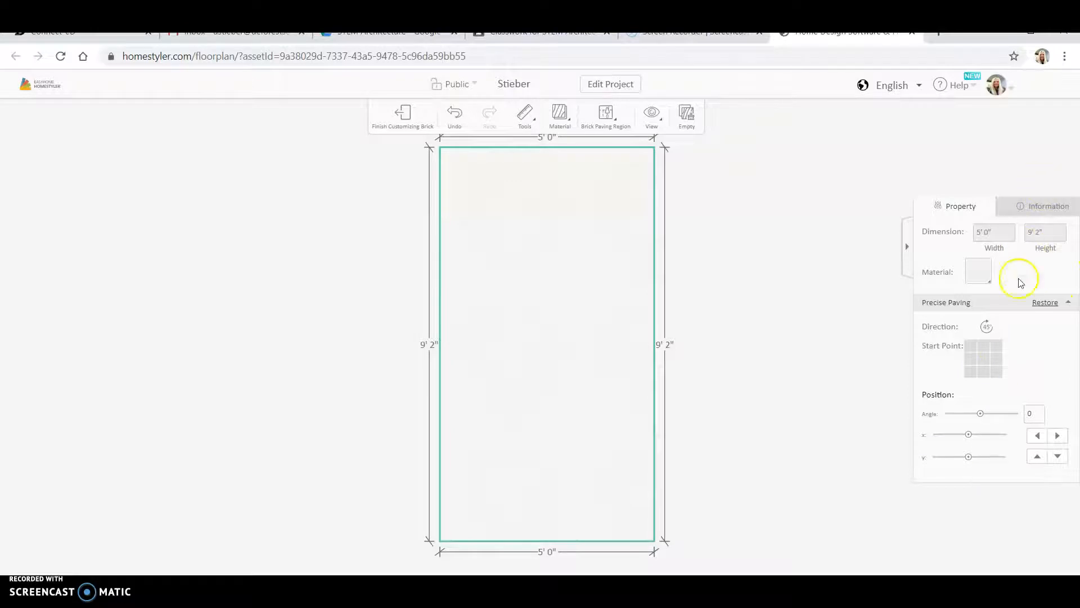
pyautogui.click(1034, 192)
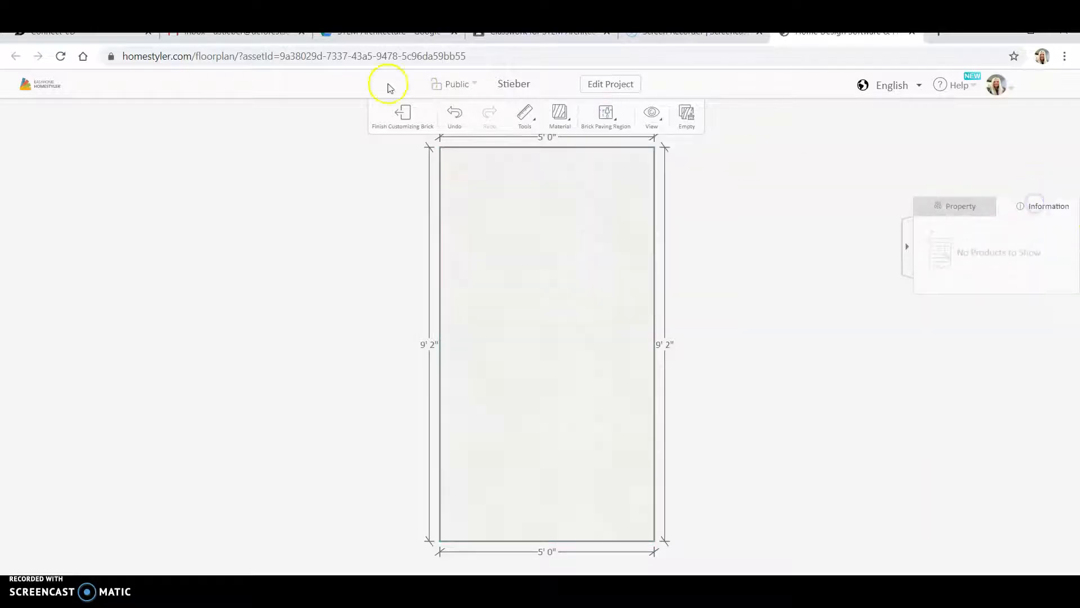
pyautogui.click(404, 114)
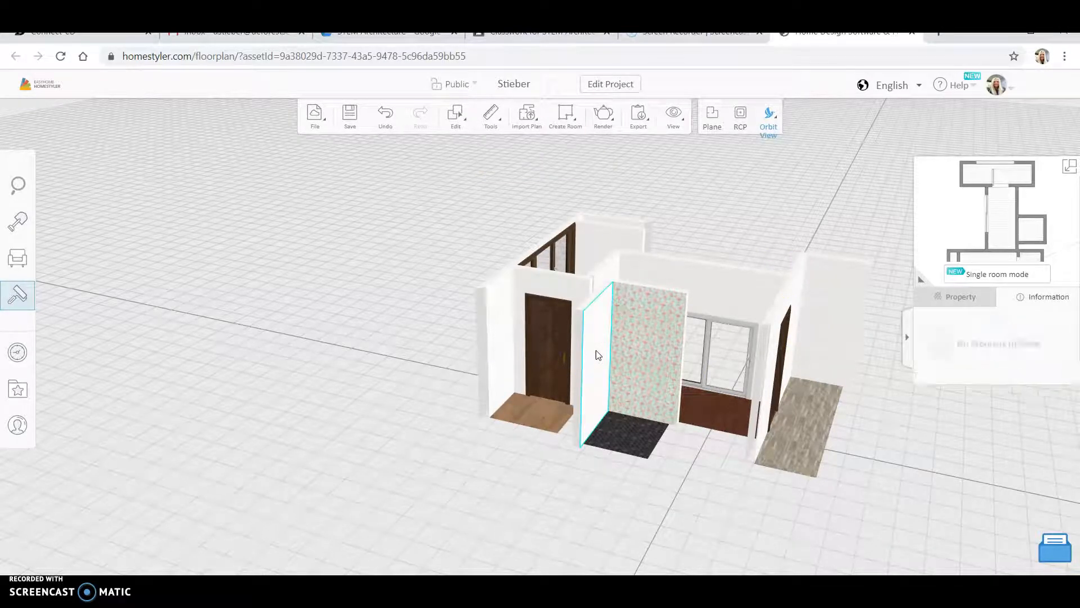
# Apply the plain white finish of the selected side wall to all walls of the black-floored space
pyautogui.click(956, 296)
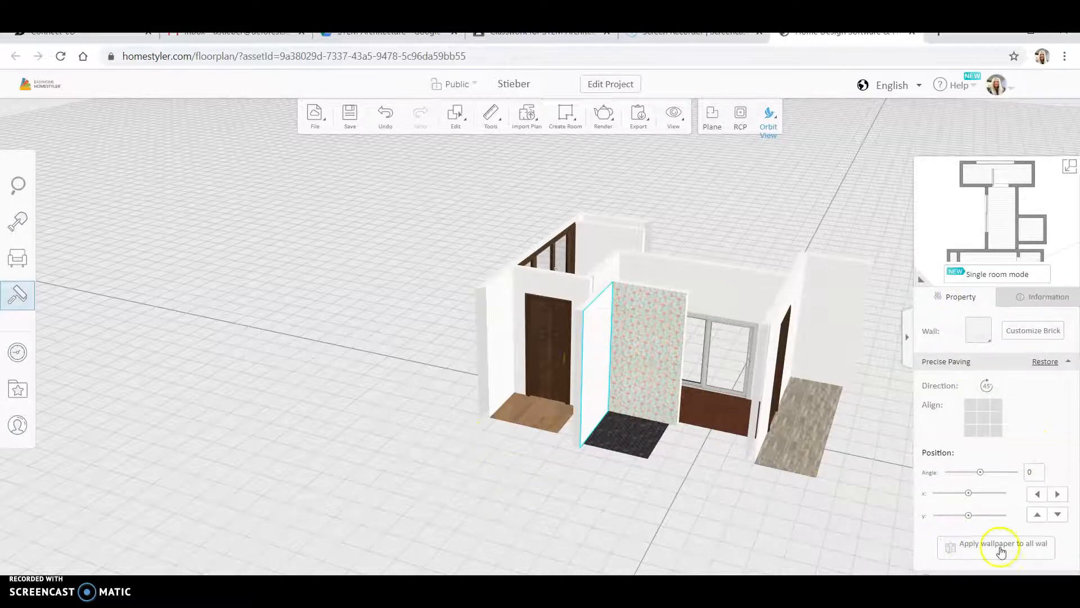
pyautogui.click(1028, 553)
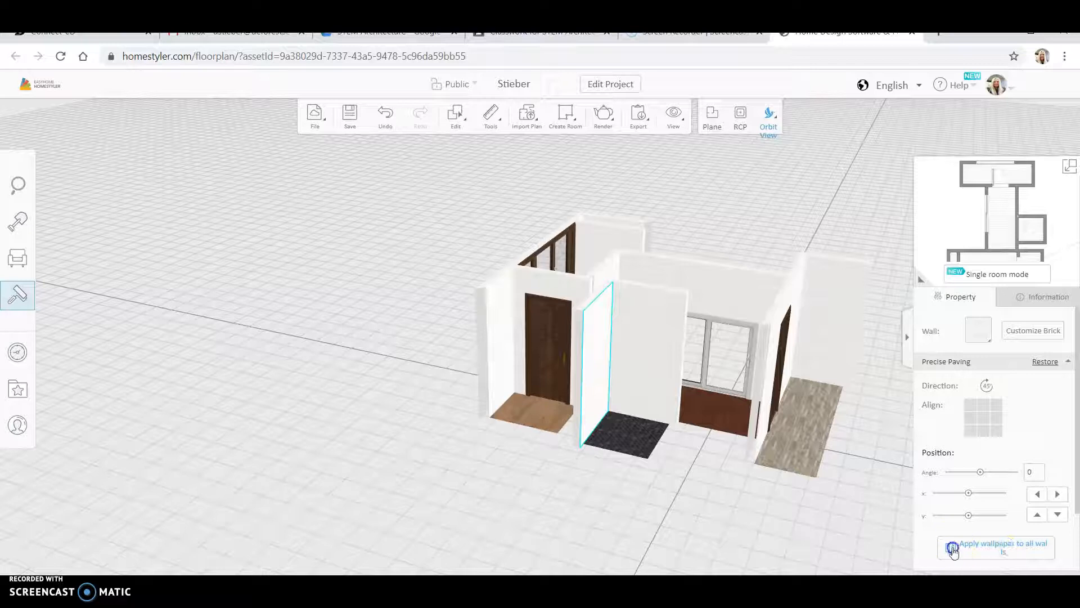
# Apply the blue floral wallpaper to the side wall of the black-floored space and extend it to all walls of that space
pyautogui.click(650, 346)
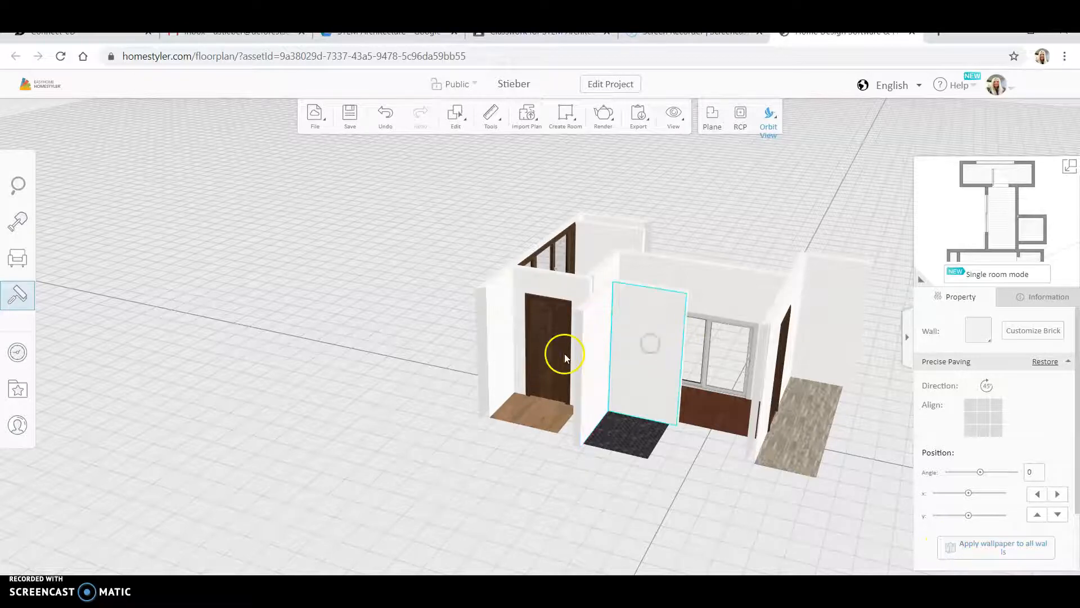
pyautogui.click(596, 347)
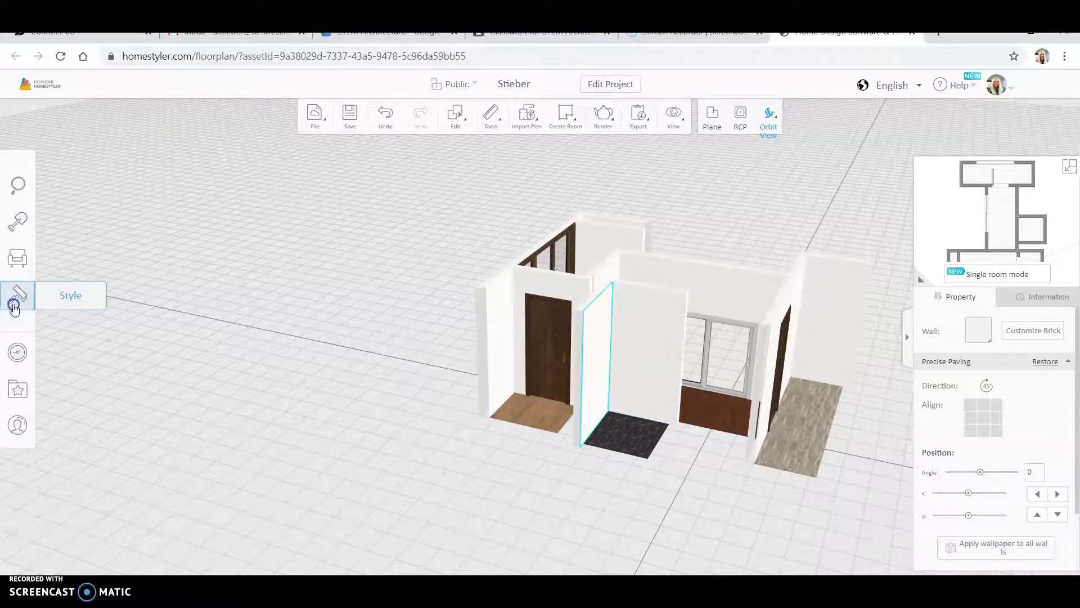
pyautogui.click(84, 294)
pyautogui.scroll(-7, 217, 411)
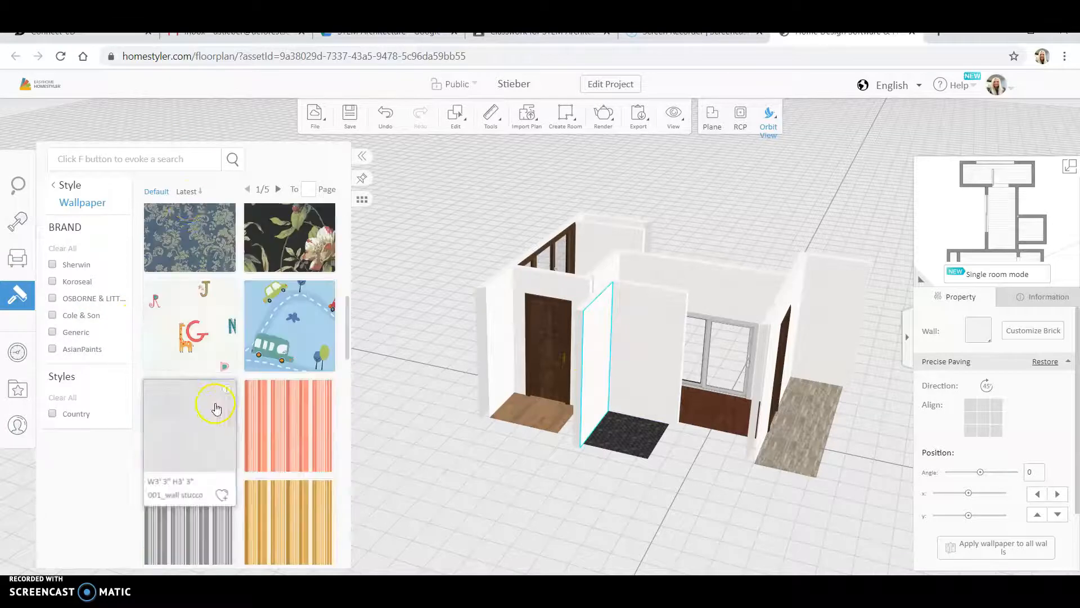
pyautogui.click(188, 222)
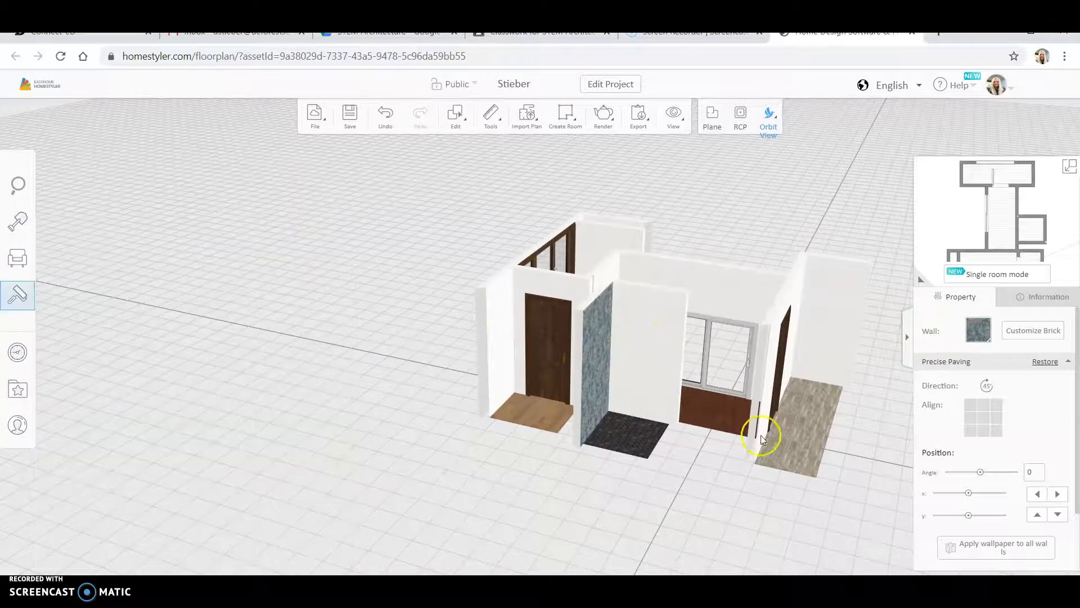
pyautogui.click(1007, 548)
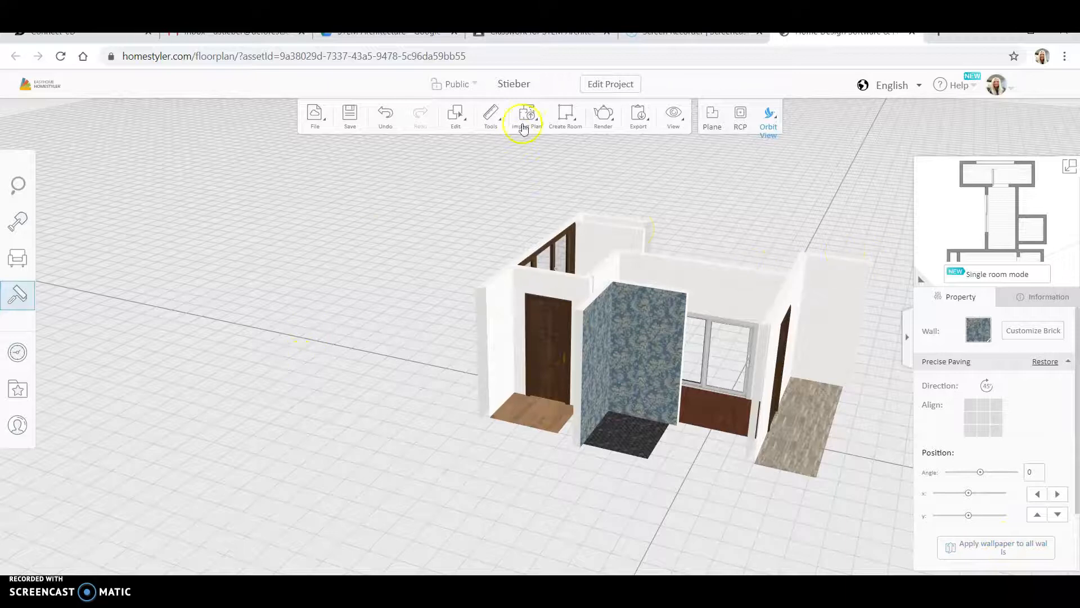
# Examine the black-floored room's wallpaper from inside in the 3D view, checking the camera position against the floor plan
pyautogui.click(720, 114)
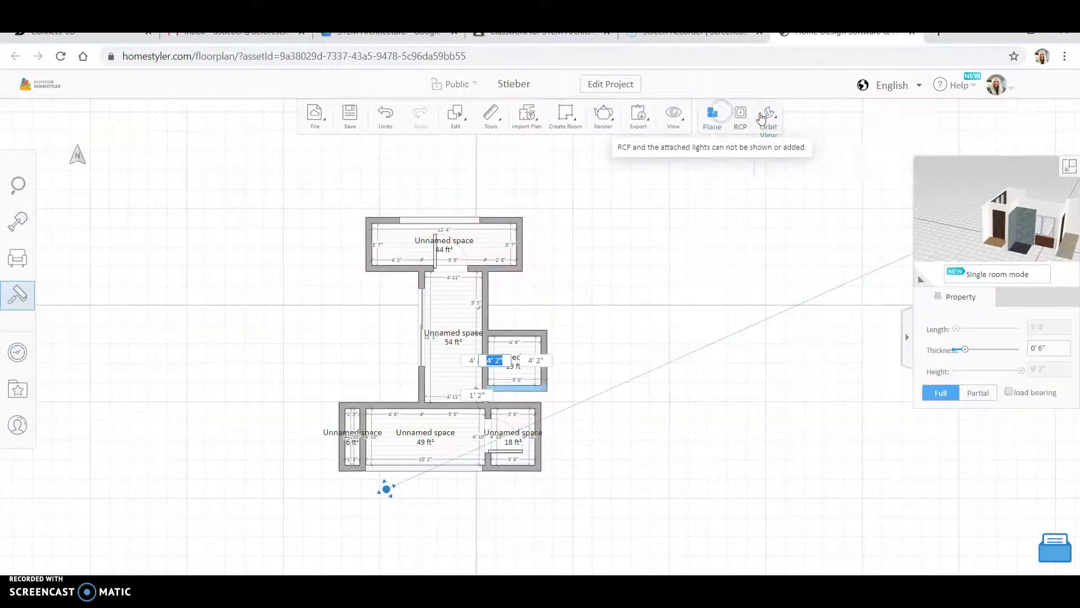
pyautogui.click(769, 149)
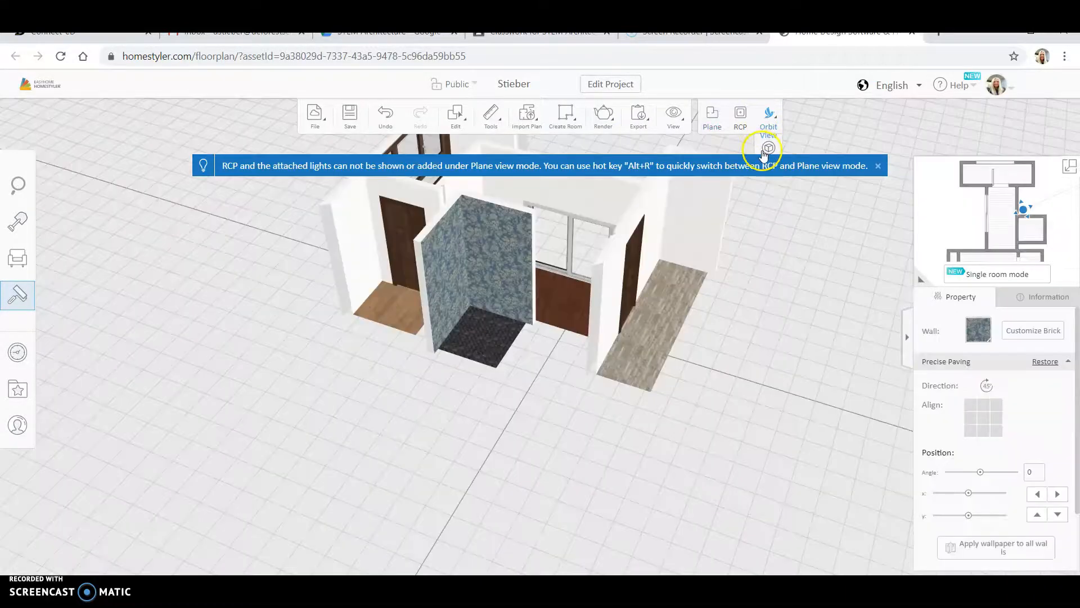
pyautogui.click(767, 150)
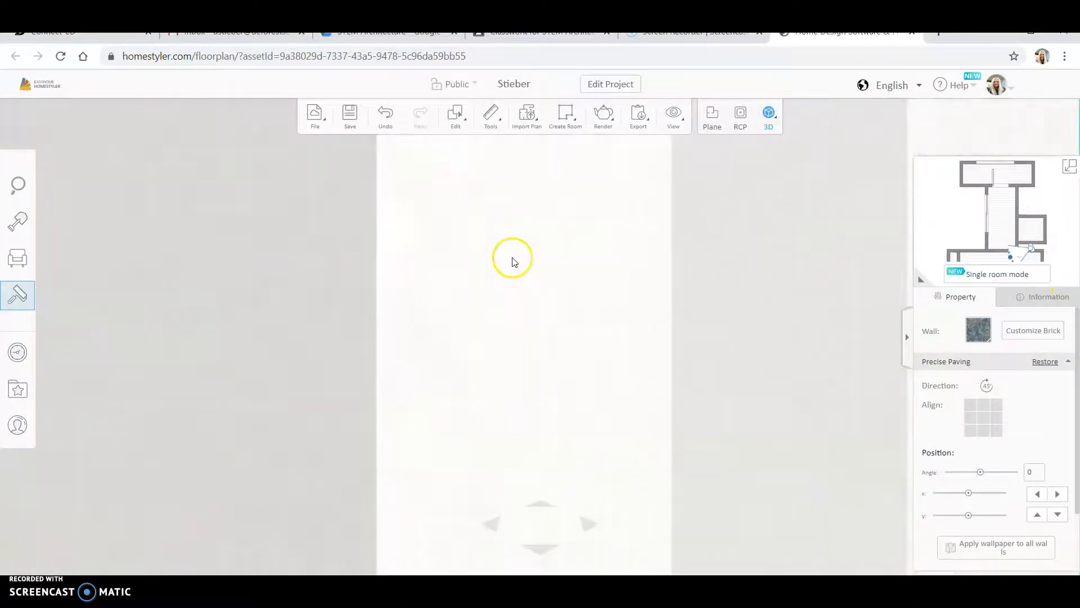
pyautogui.click(705, 122)
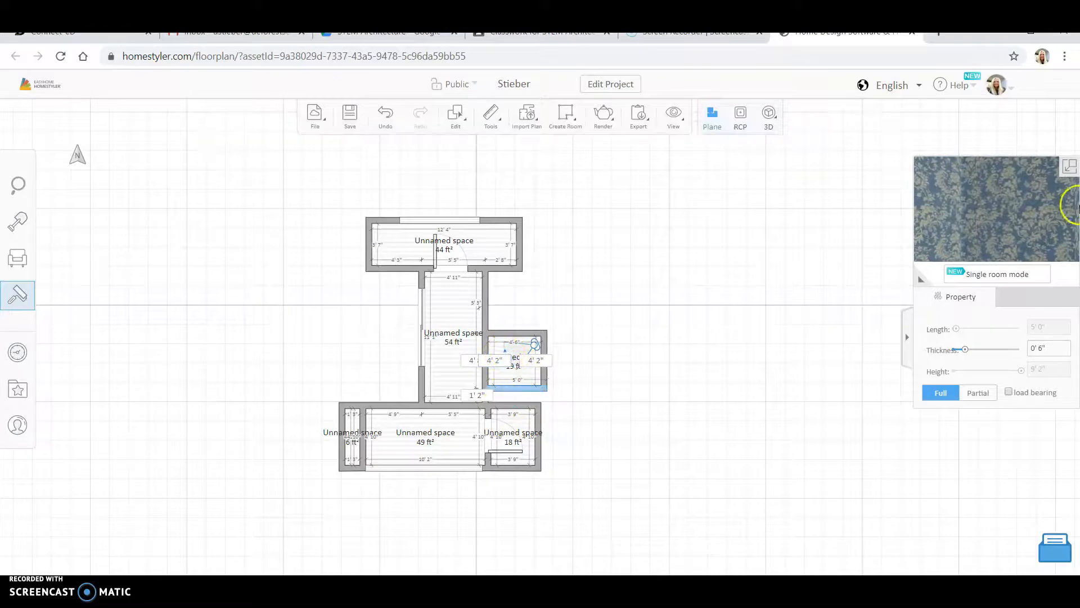
pyautogui.click(760, 122)
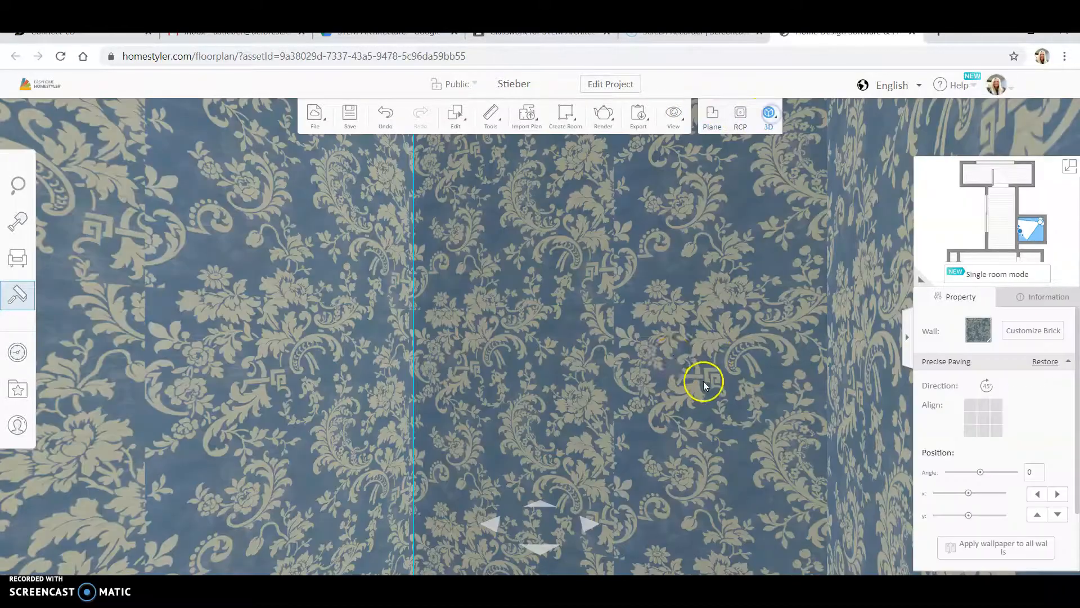
pyautogui.scroll(-6, 560, 383)
pyautogui.scroll(2, 560, 383)
pyautogui.scroll(4, 559, 382)
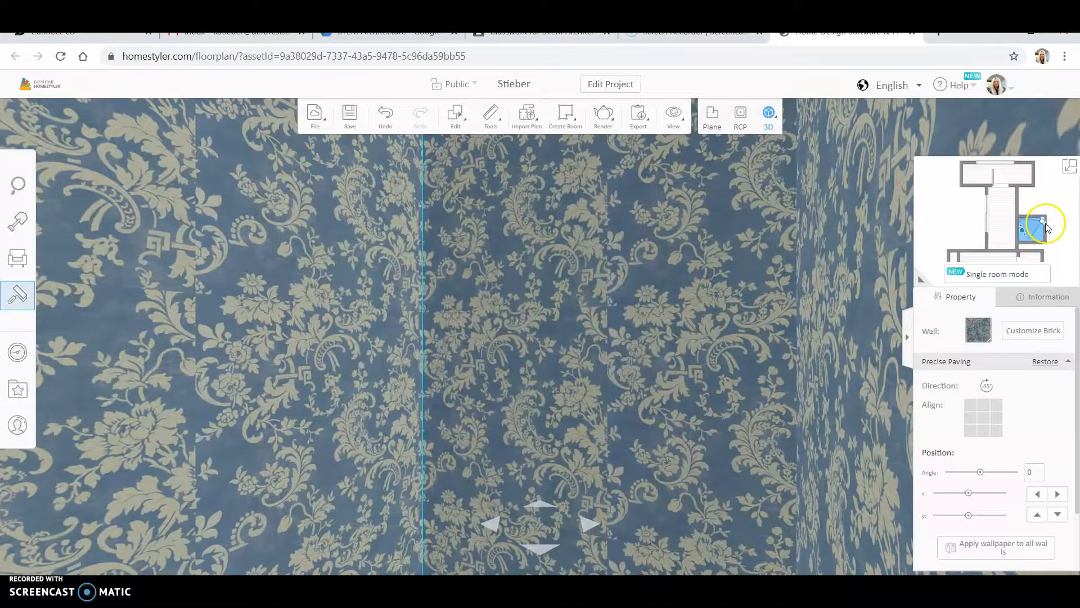
pyautogui.moveTo(1046, 226)
pyautogui.mouseDown()
pyautogui.moveTo(1065, 217)
pyautogui.moveTo(1025, 240)
pyautogui.moveTo(1057, 231)
pyautogui.mouseUp()
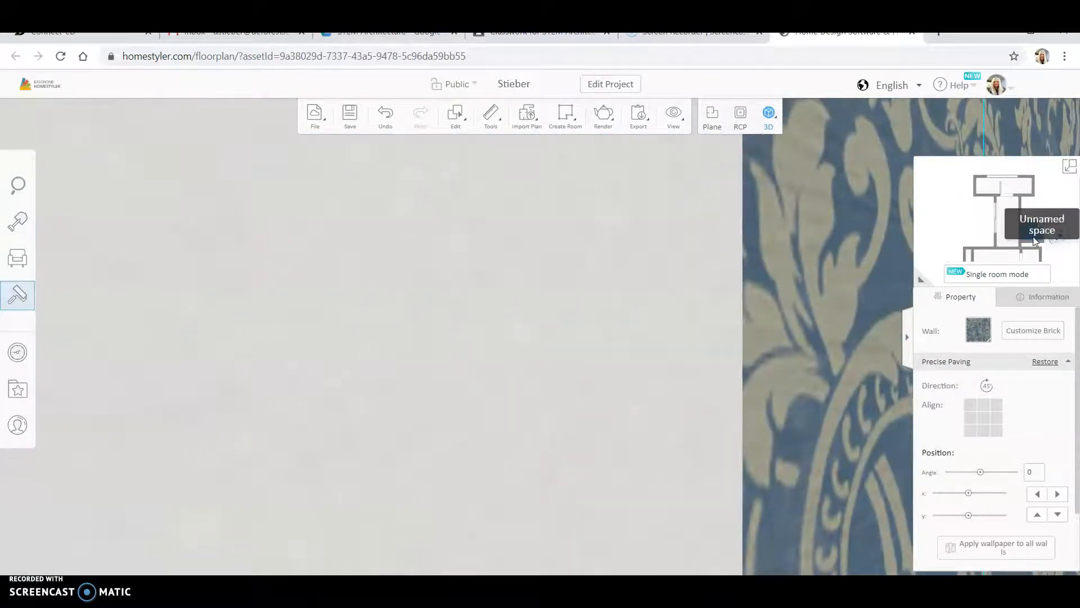
# Return to the orbit view and turn the model to face the open side of the wallpapered, black-floored room
pyautogui.moveTo(762, 111)
pyautogui.click(769, 166)
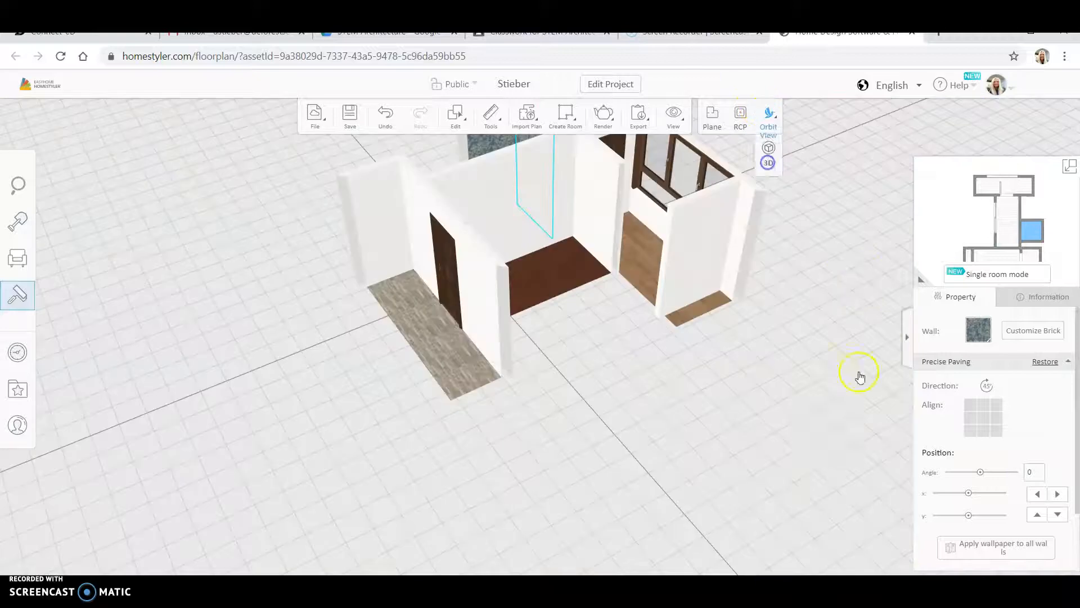
pyautogui.moveTo(340, 204); pyautogui.dragTo(291, 251)
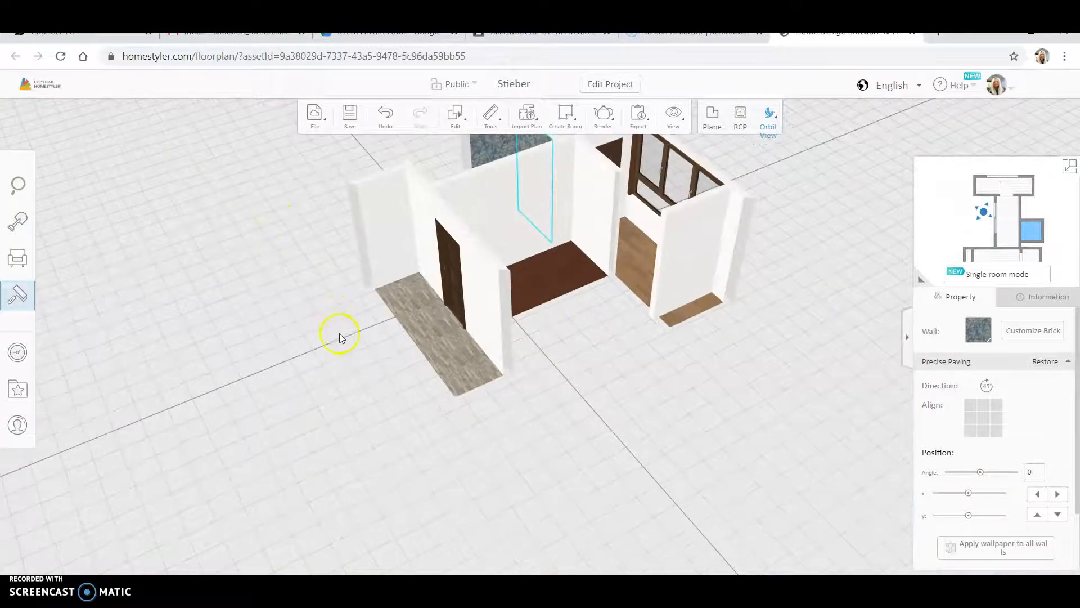
pyautogui.moveTo(341, 337); pyautogui.dragTo(355, 329)
pyautogui.moveTo(242, 269); pyautogui.dragTo(570, 244)
pyautogui.click(411, 410)
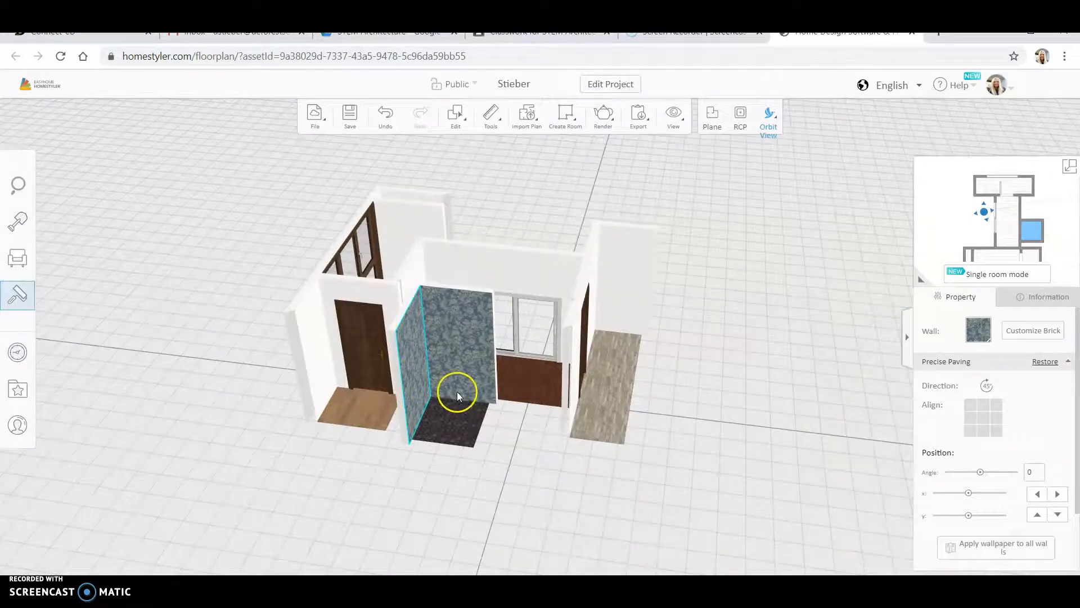
# Try applying blue paint color 9045 to the selected side wall of the black-floored room, and undo that change
pyautogui.click(16, 258)
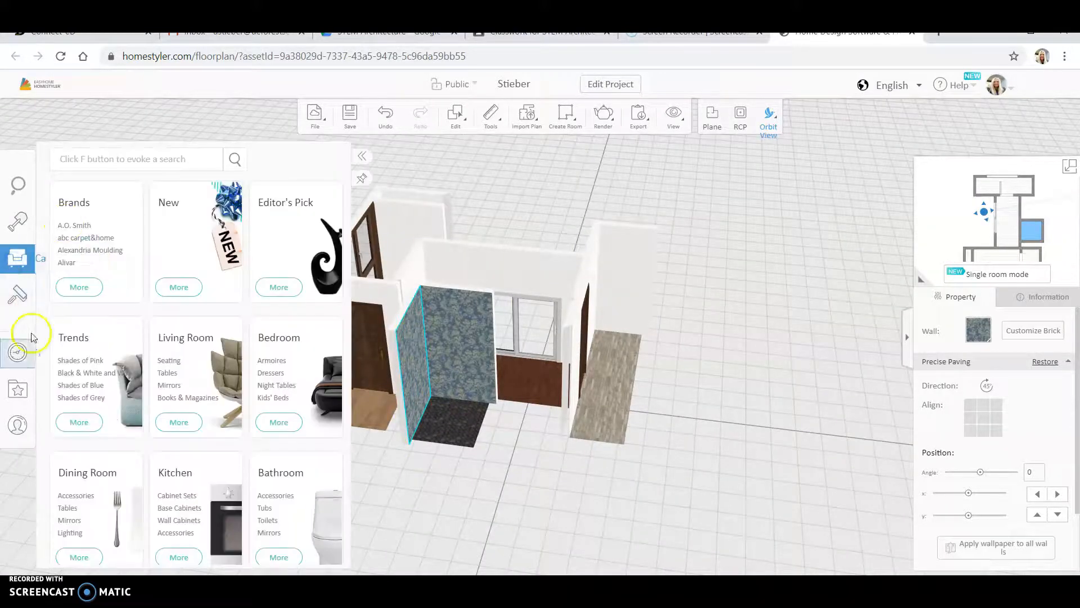
pyautogui.click(15, 304)
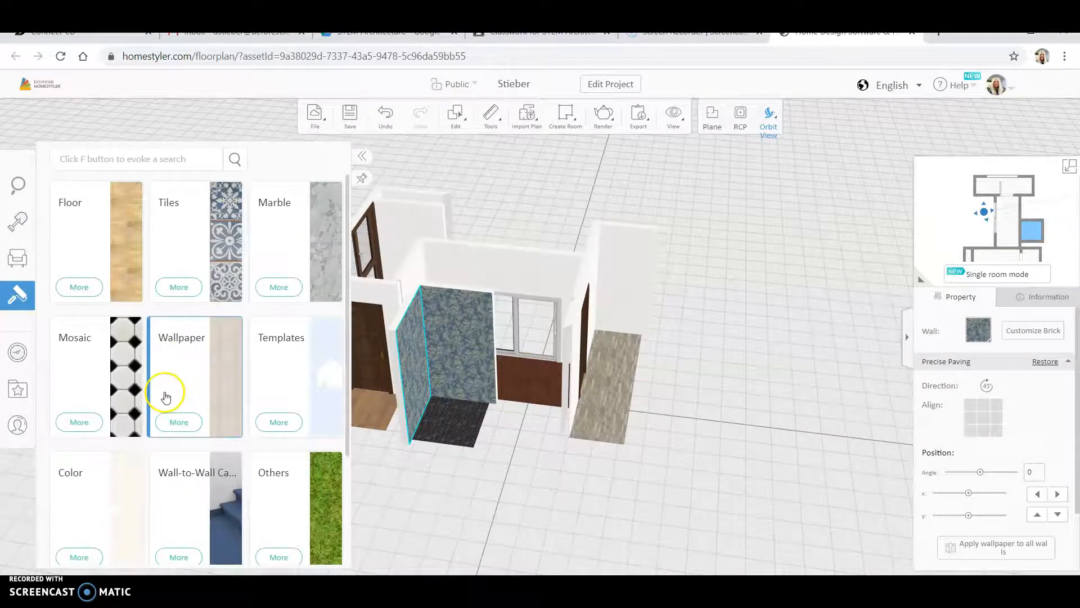
pyautogui.scroll(-3, 166, 397)
pyautogui.click(80, 398)
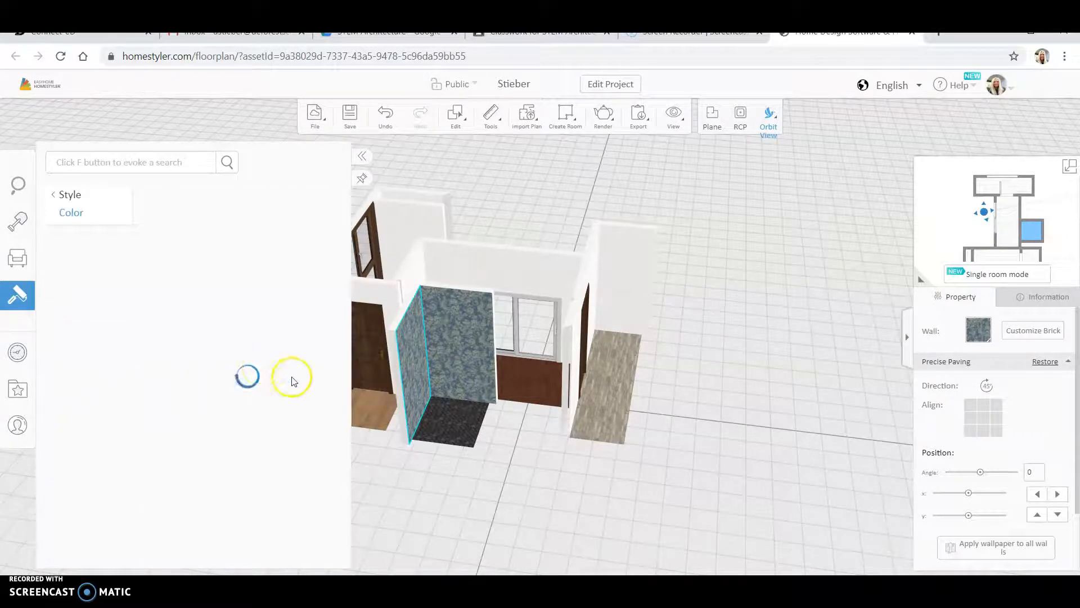
pyautogui.scroll(-2, 276, 366)
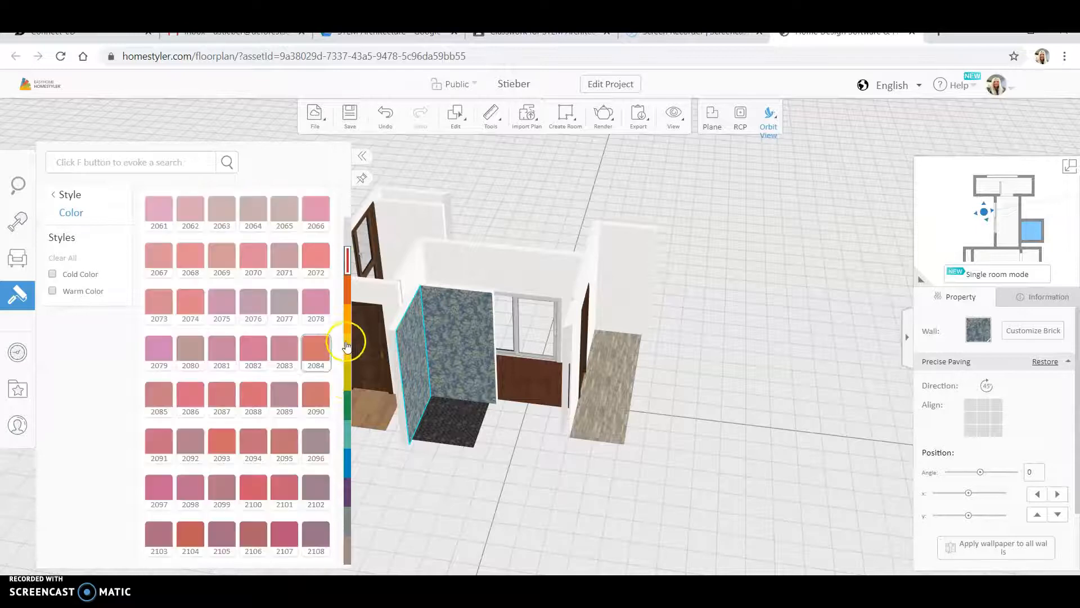
pyautogui.click(351, 467)
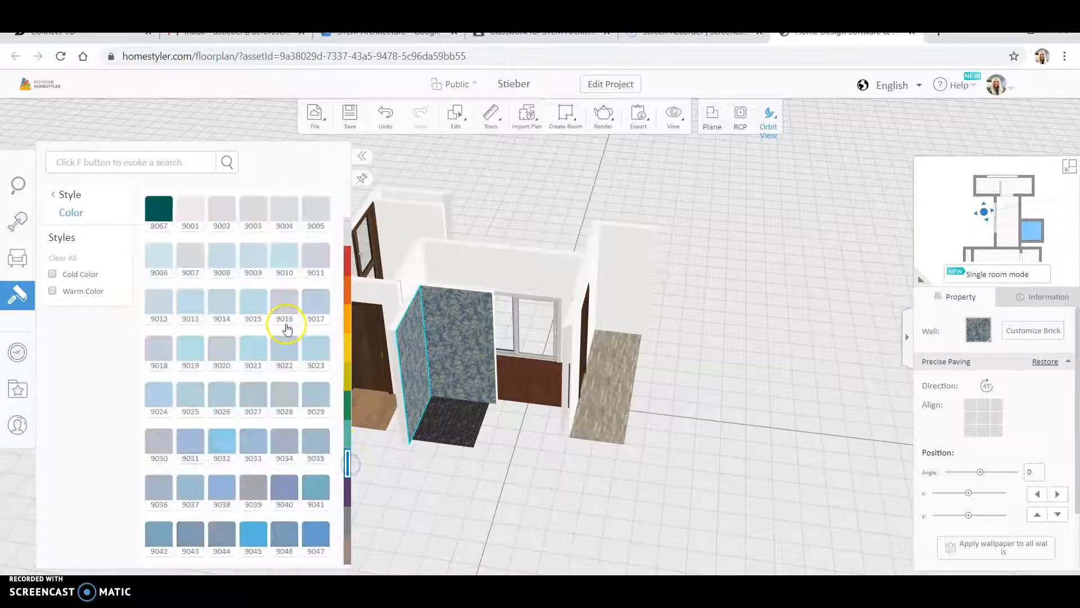
pyautogui.click(259, 539)
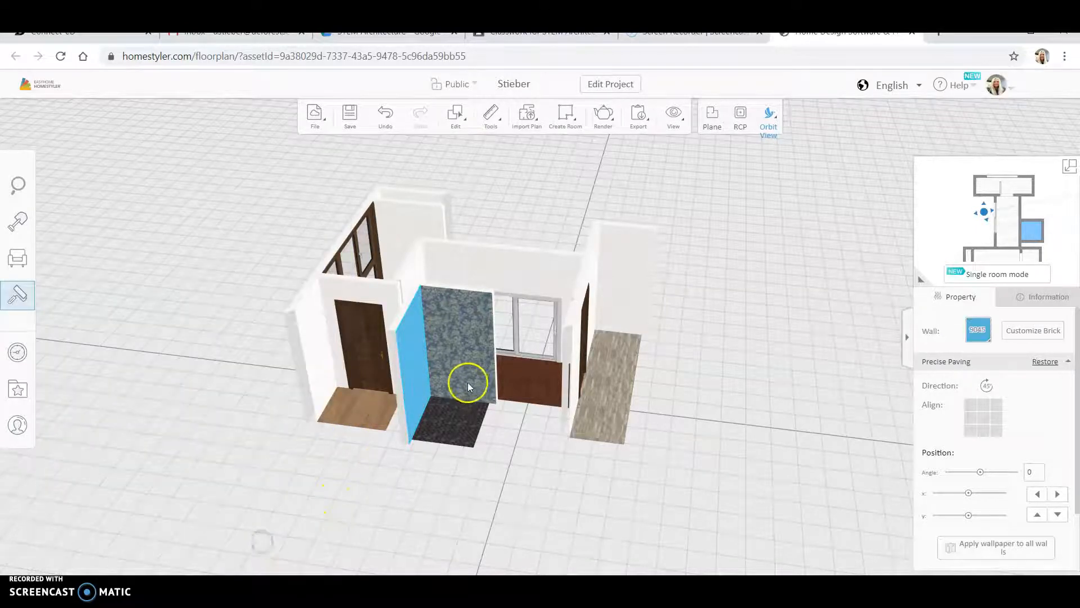
pyautogui.click(385, 113)
# Apply blue paint color 9042 to the walls of the wood-floored space with the dark door
pyautogui.click(309, 336)
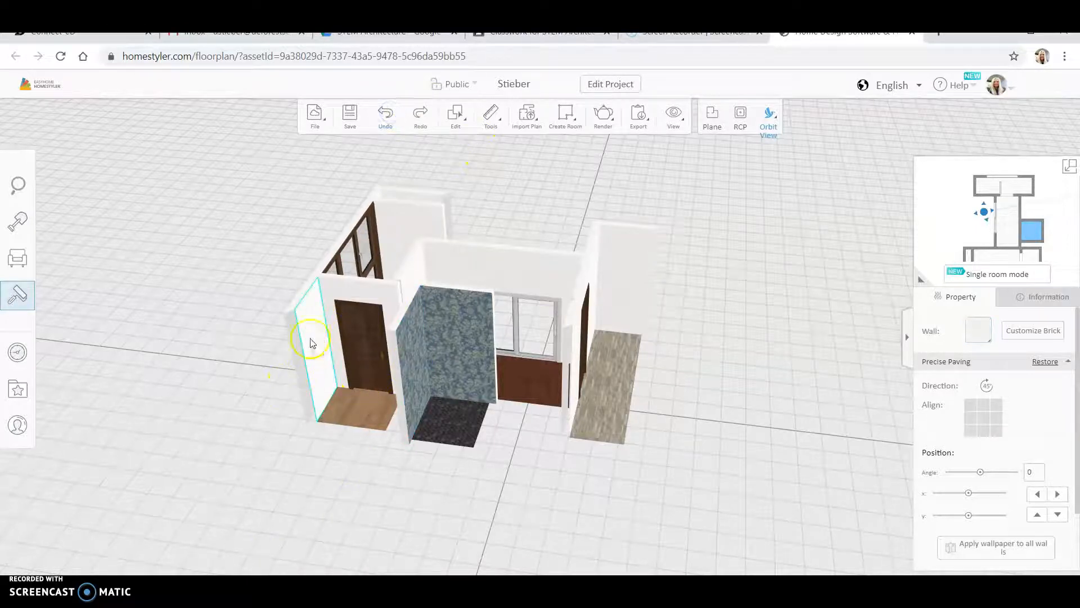
pyautogui.click(14, 298)
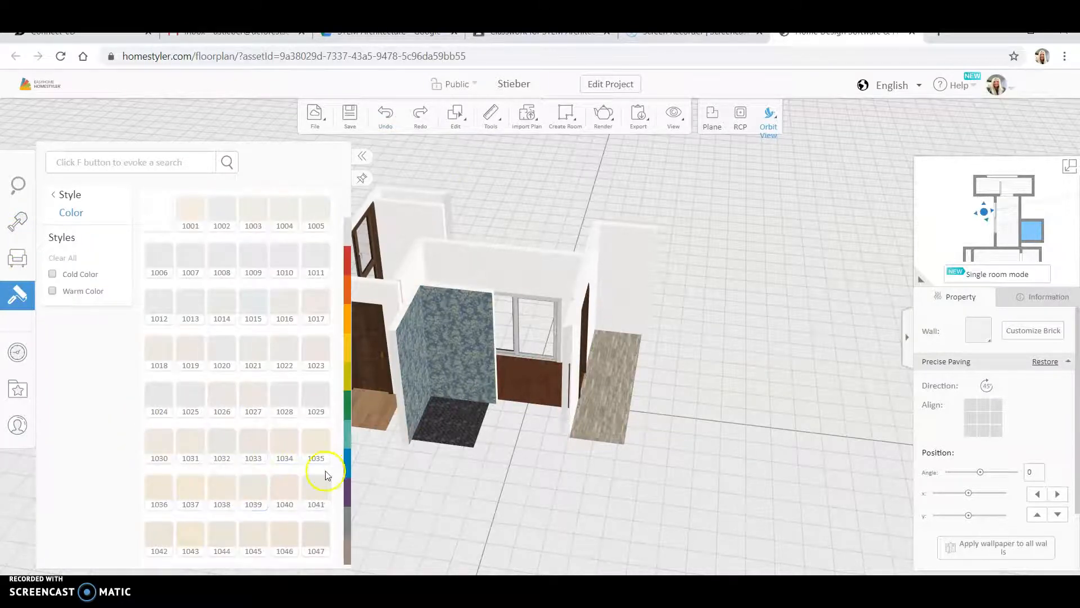
pyautogui.click(349, 470)
pyautogui.click(17, 295)
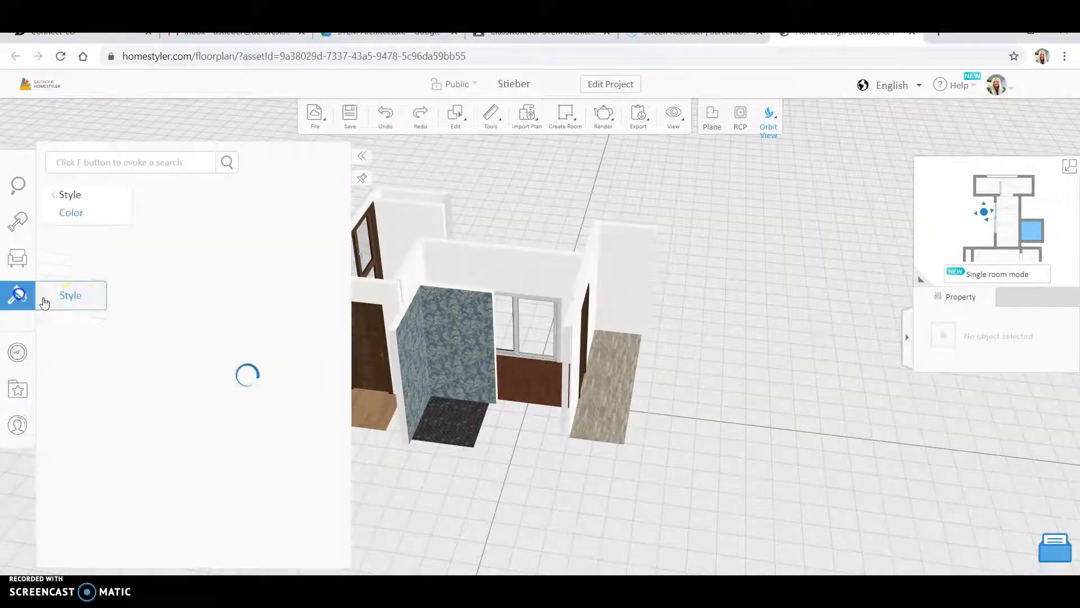
pyautogui.click(348, 459)
pyautogui.click(160, 524)
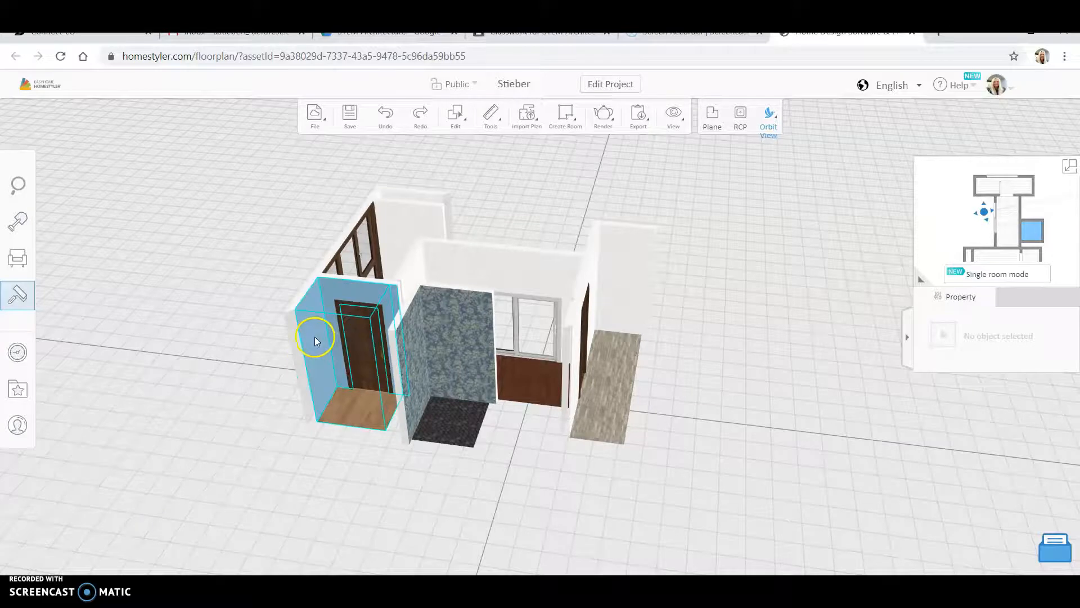
pyautogui.click(320, 393)
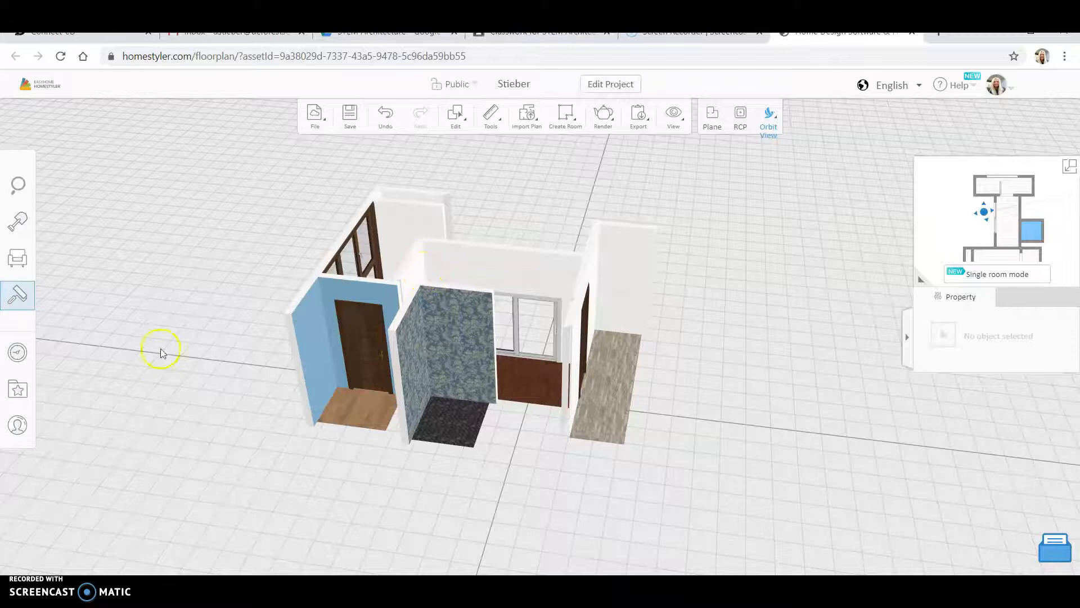
# Apply the Crossroads Gibson brick from the Others materials to the walls of the windowed space behind the black-floored room
pyautogui.click(4, 194)
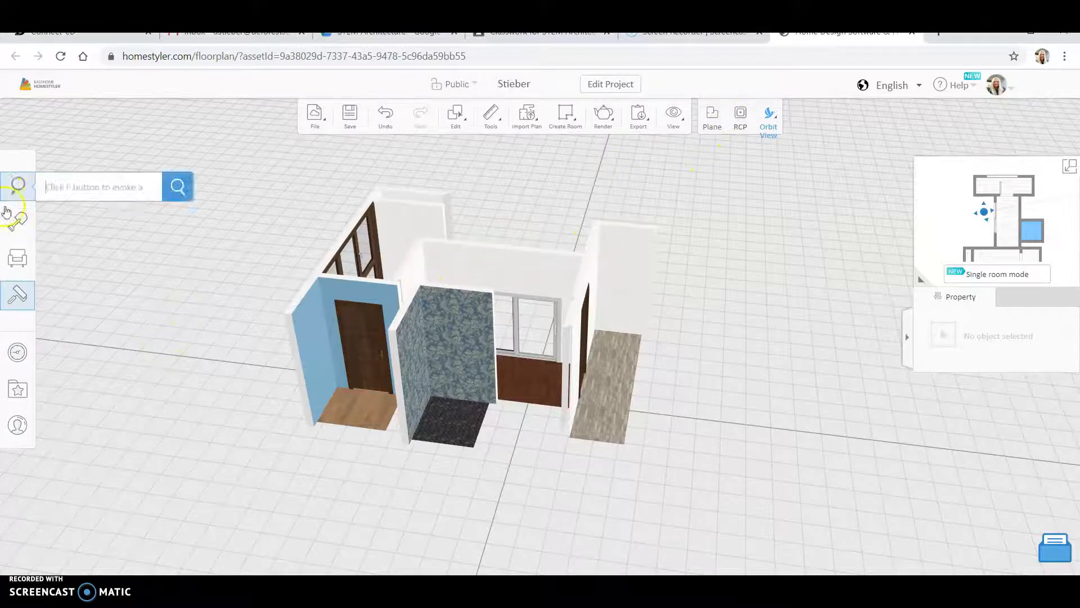
pyautogui.click(29, 301)
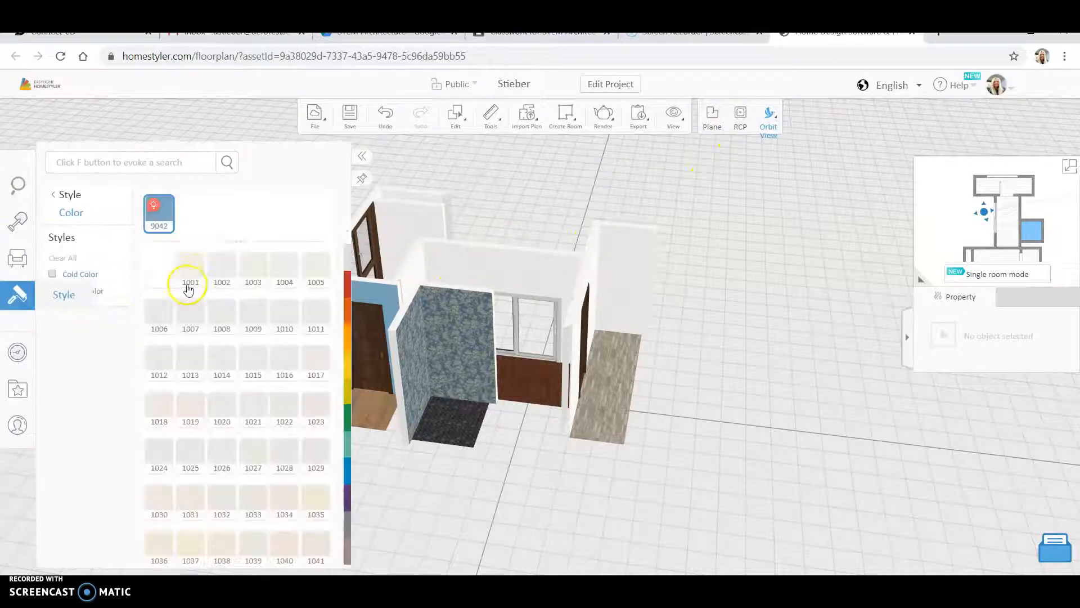
pyautogui.click(54, 197)
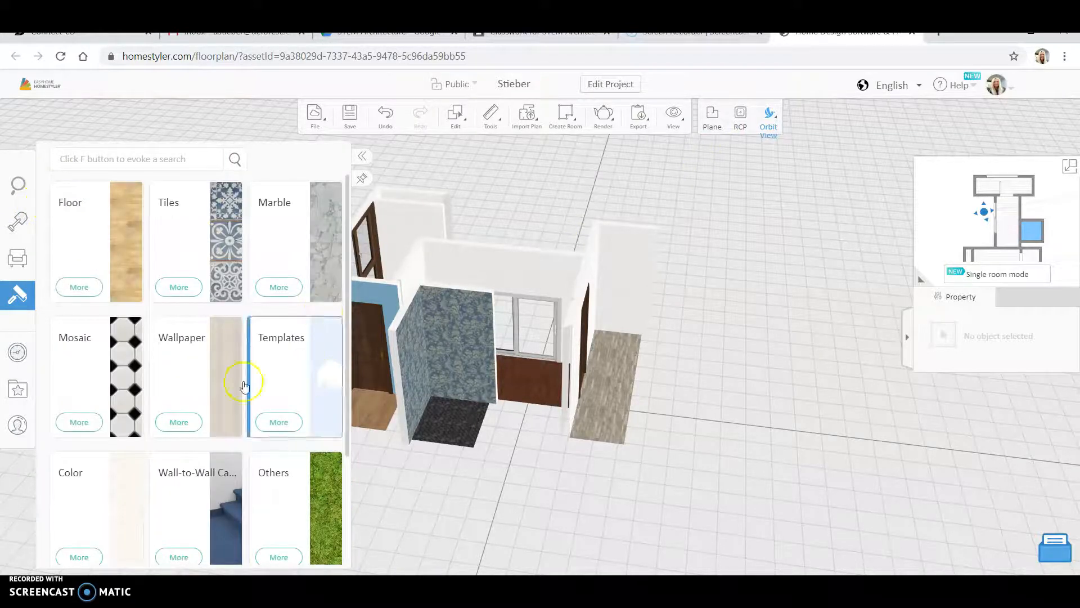
pyautogui.scroll(-2, 149, 376)
pyautogui.click(287, 374)
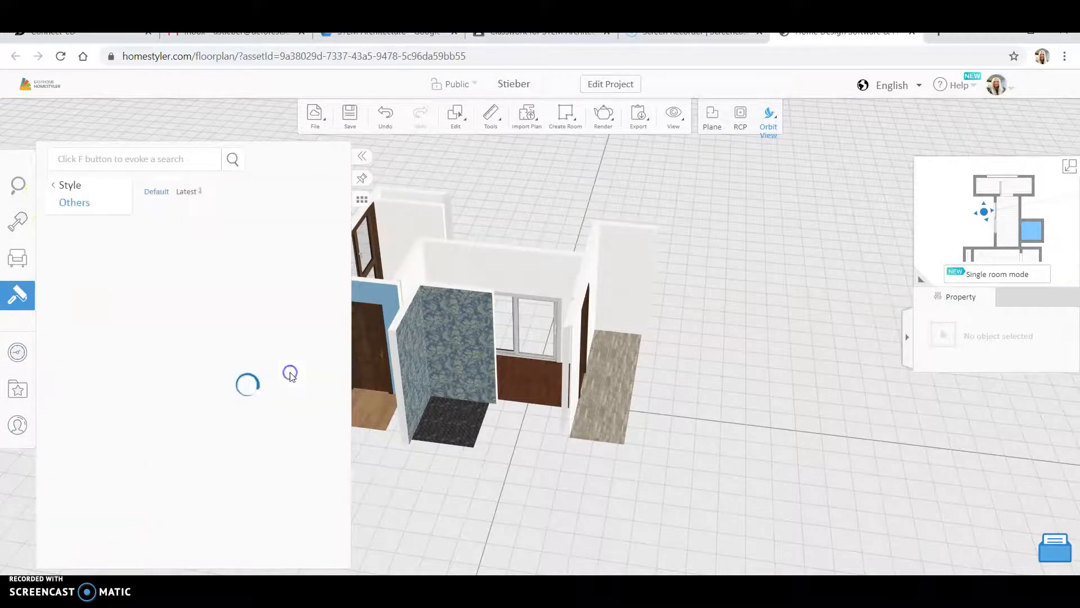
pyautogui.scroll(-5, 286, 376)
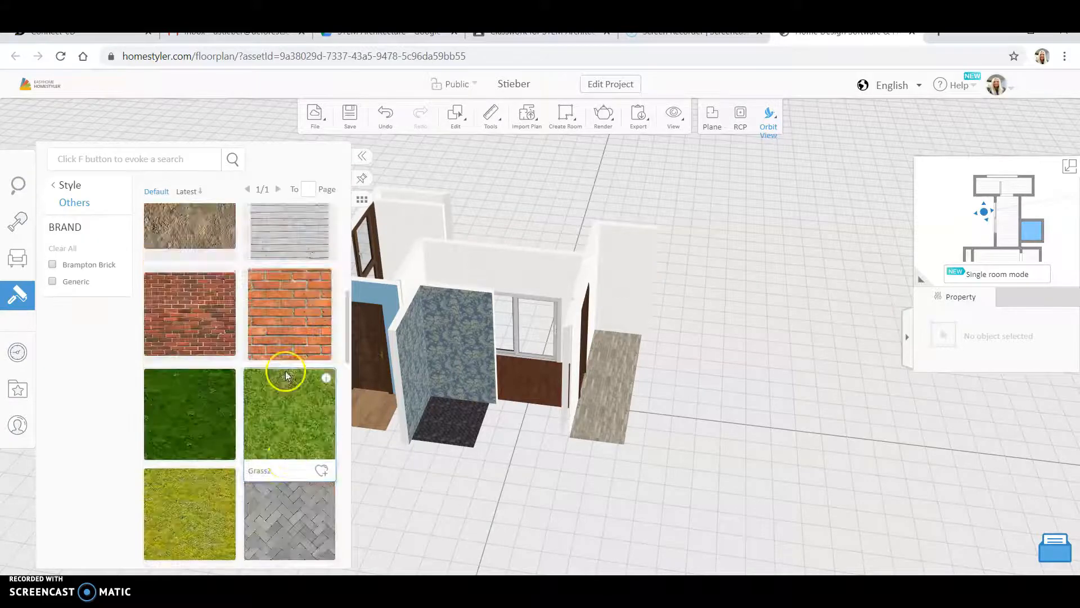
pyautogui.click(273, 326)
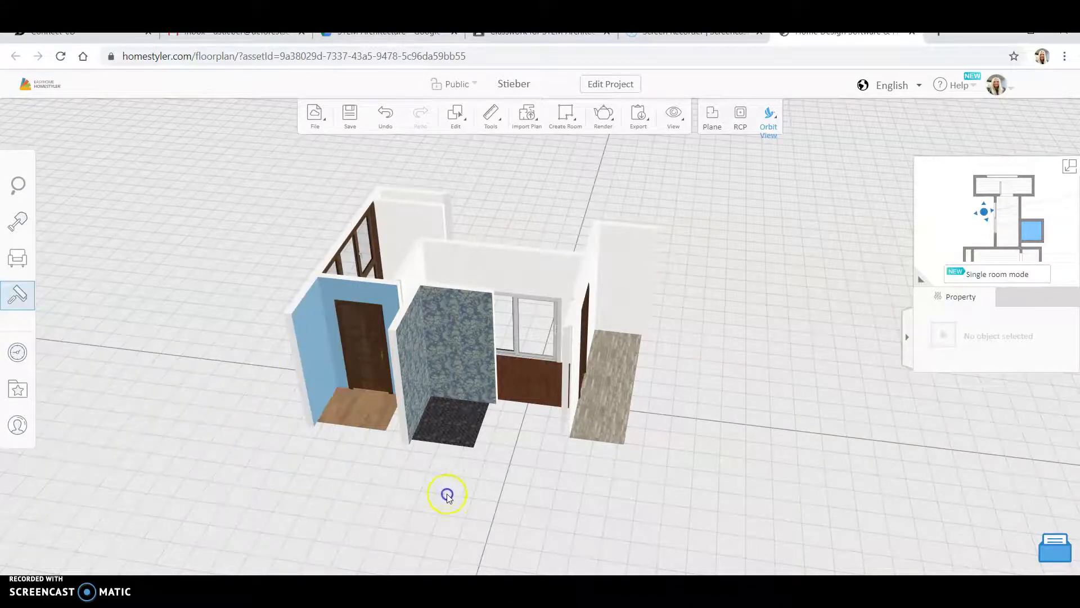
pyautogui.scroll(-2, 161, 313)
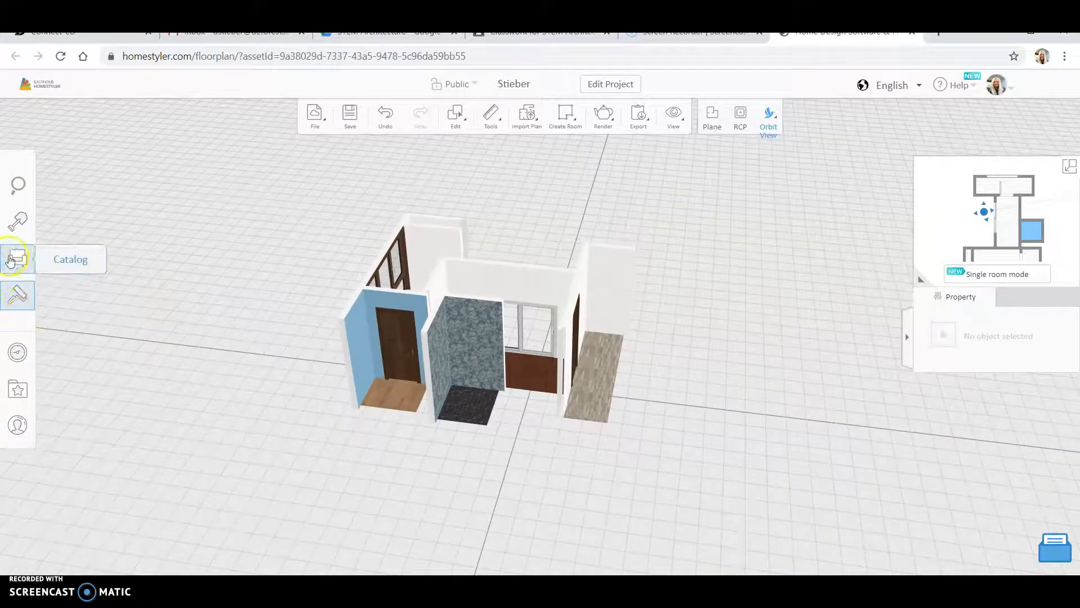
pyautogui.click(17, 294)
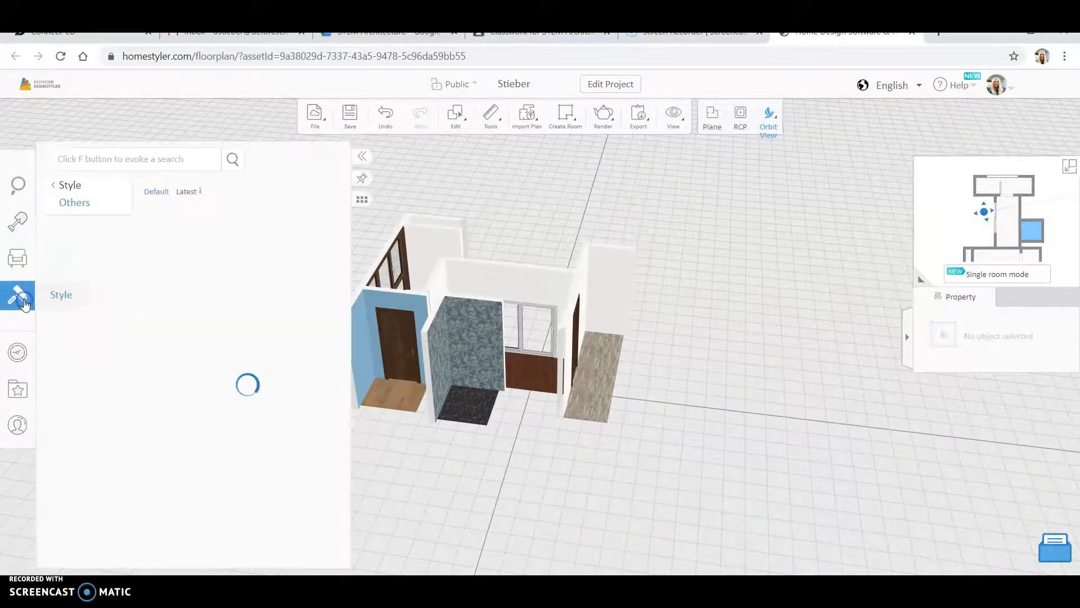
pyautogui.scroll(-10, 304, 309)
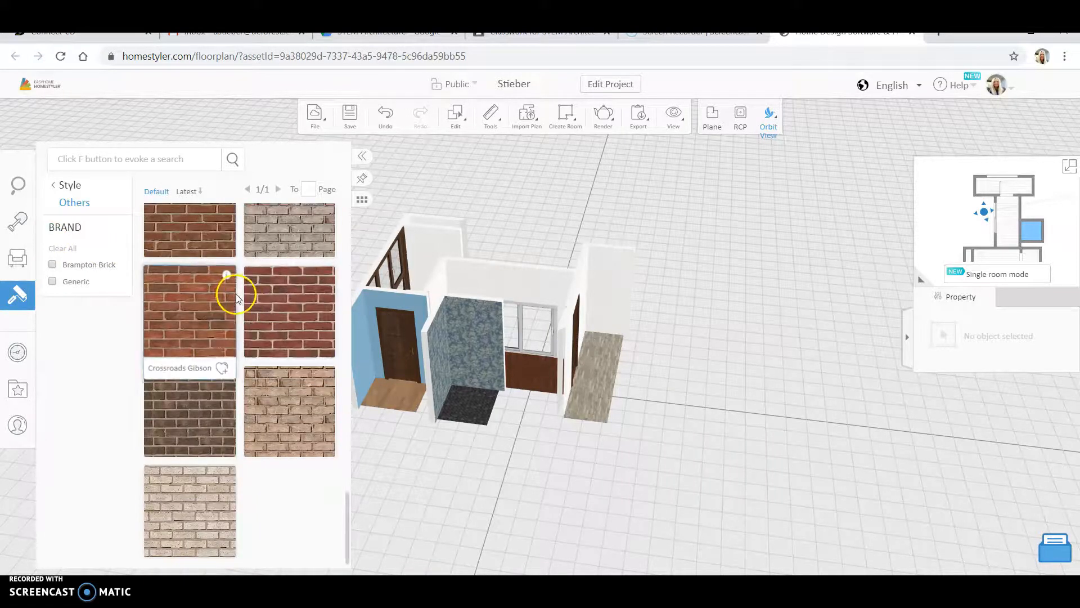
pyautogui.click(204, 319)
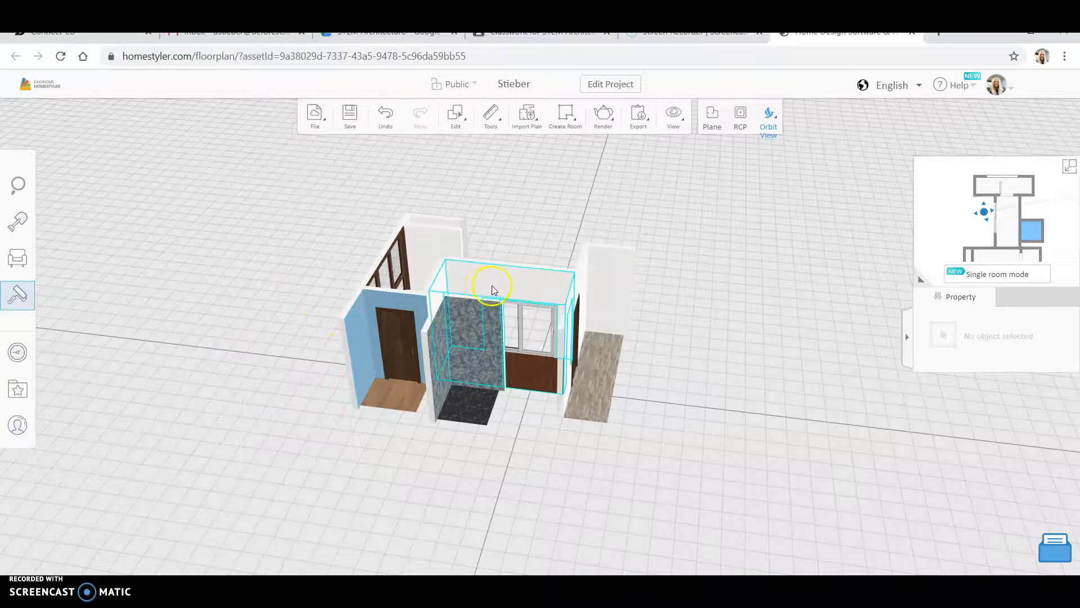
pyautogui.click(523, 283)
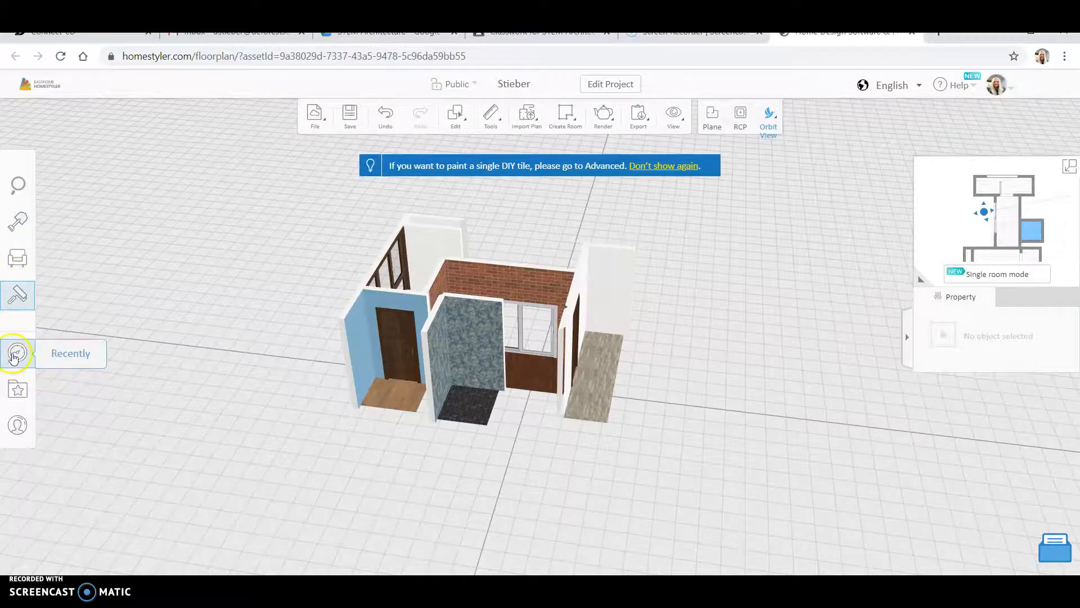
# Open the furnishings catalog to view its product categories
pyautogui.click(26, 261)
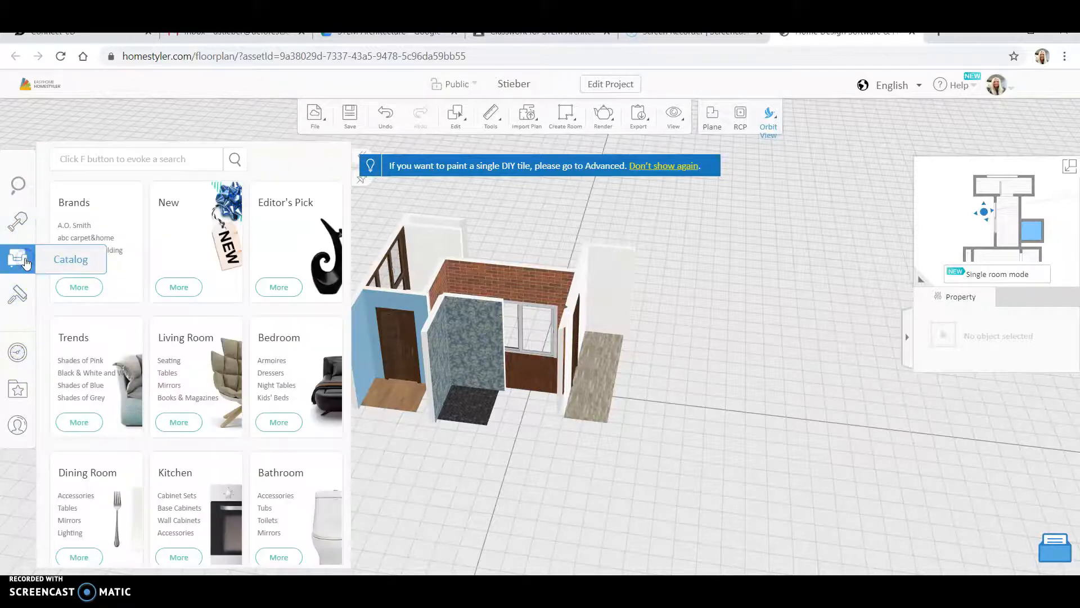
pyautogui.click(479, 113)
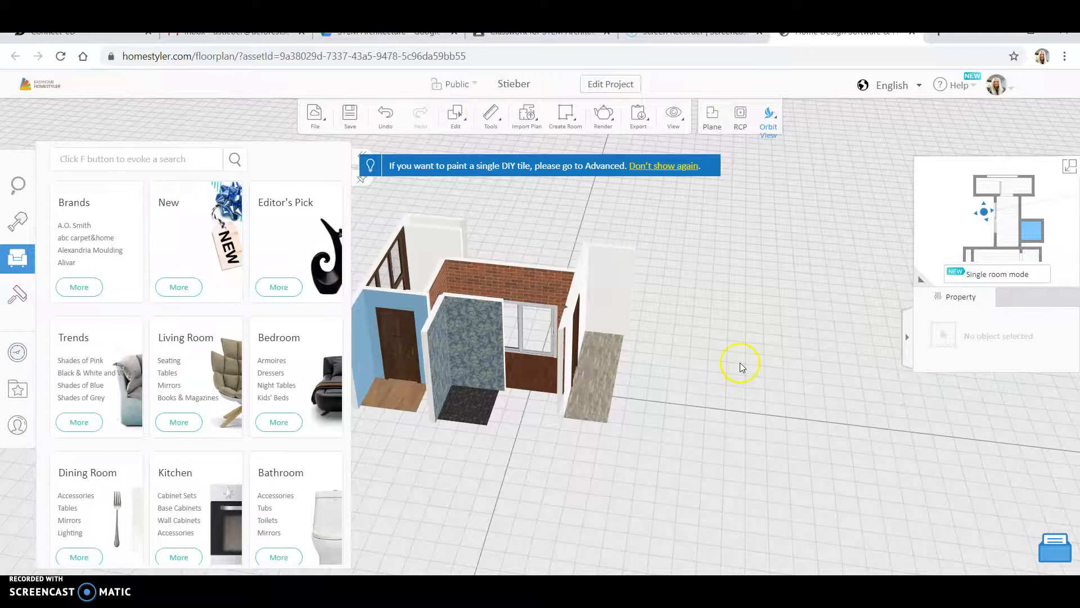